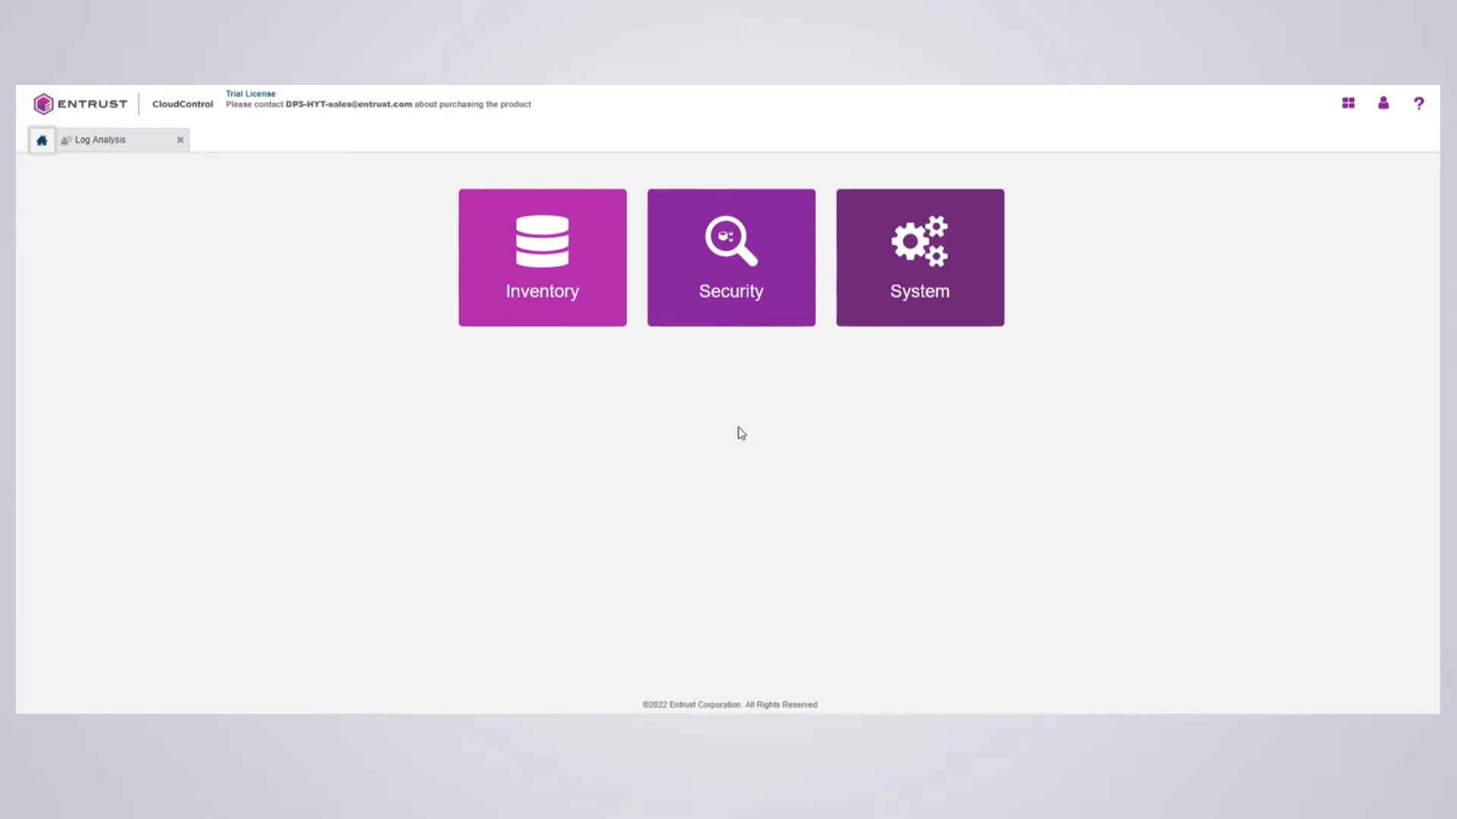
- Open the Trust Manifests management page in the Security area and start creating a new trust manifest
click(730, 259)
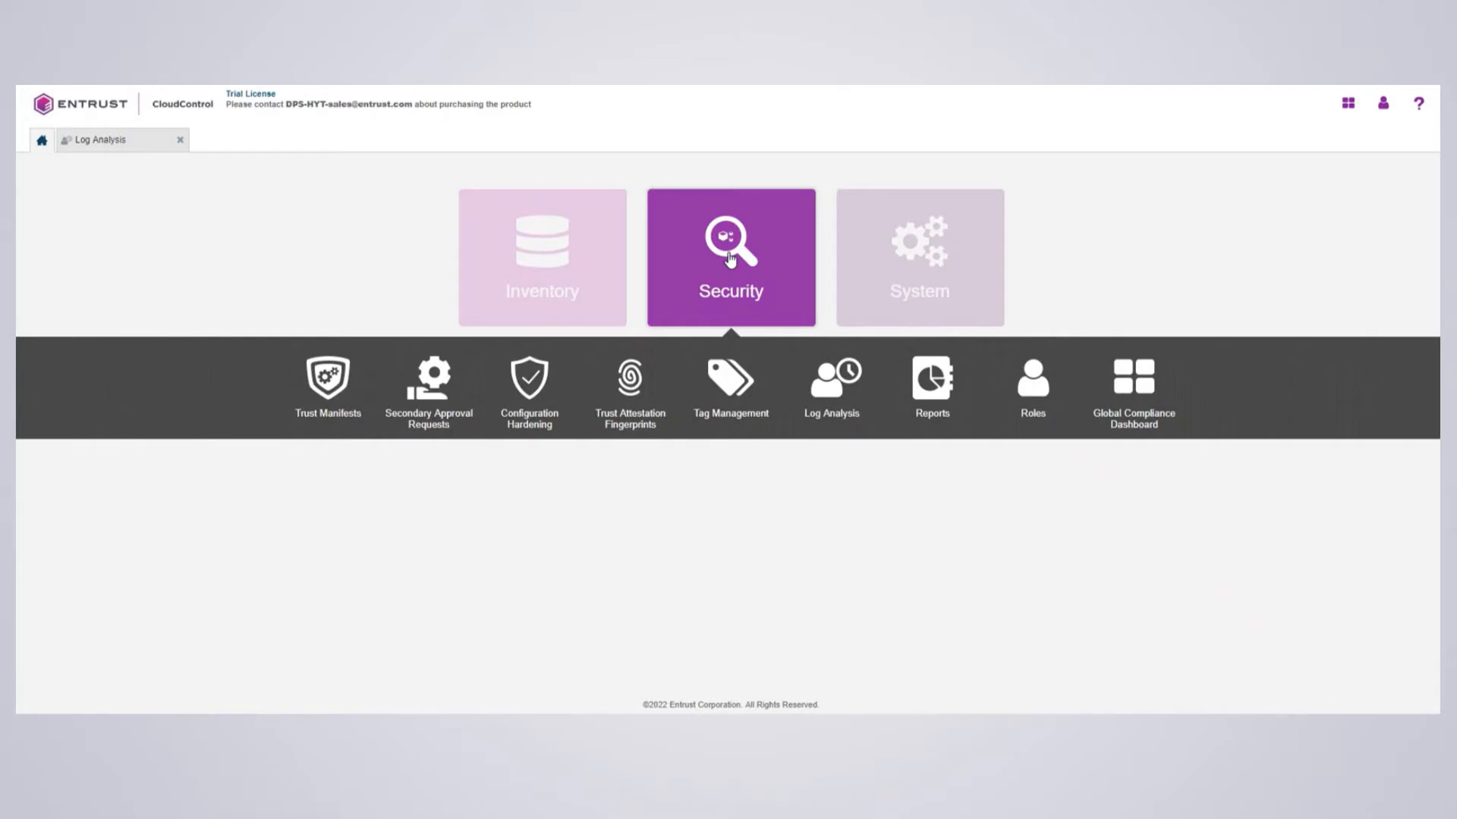
click(323, 377)
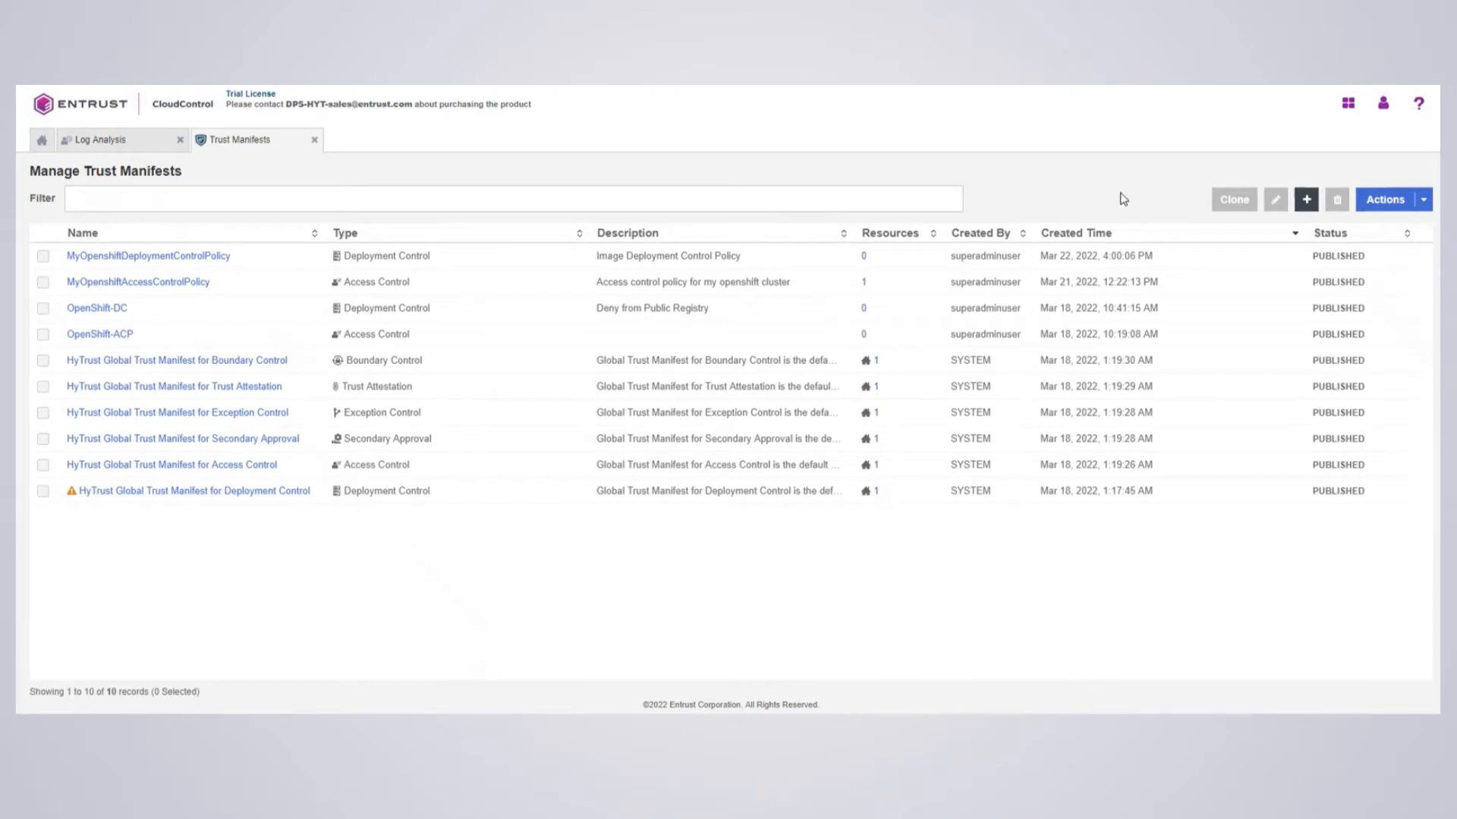
click(1302, 209)
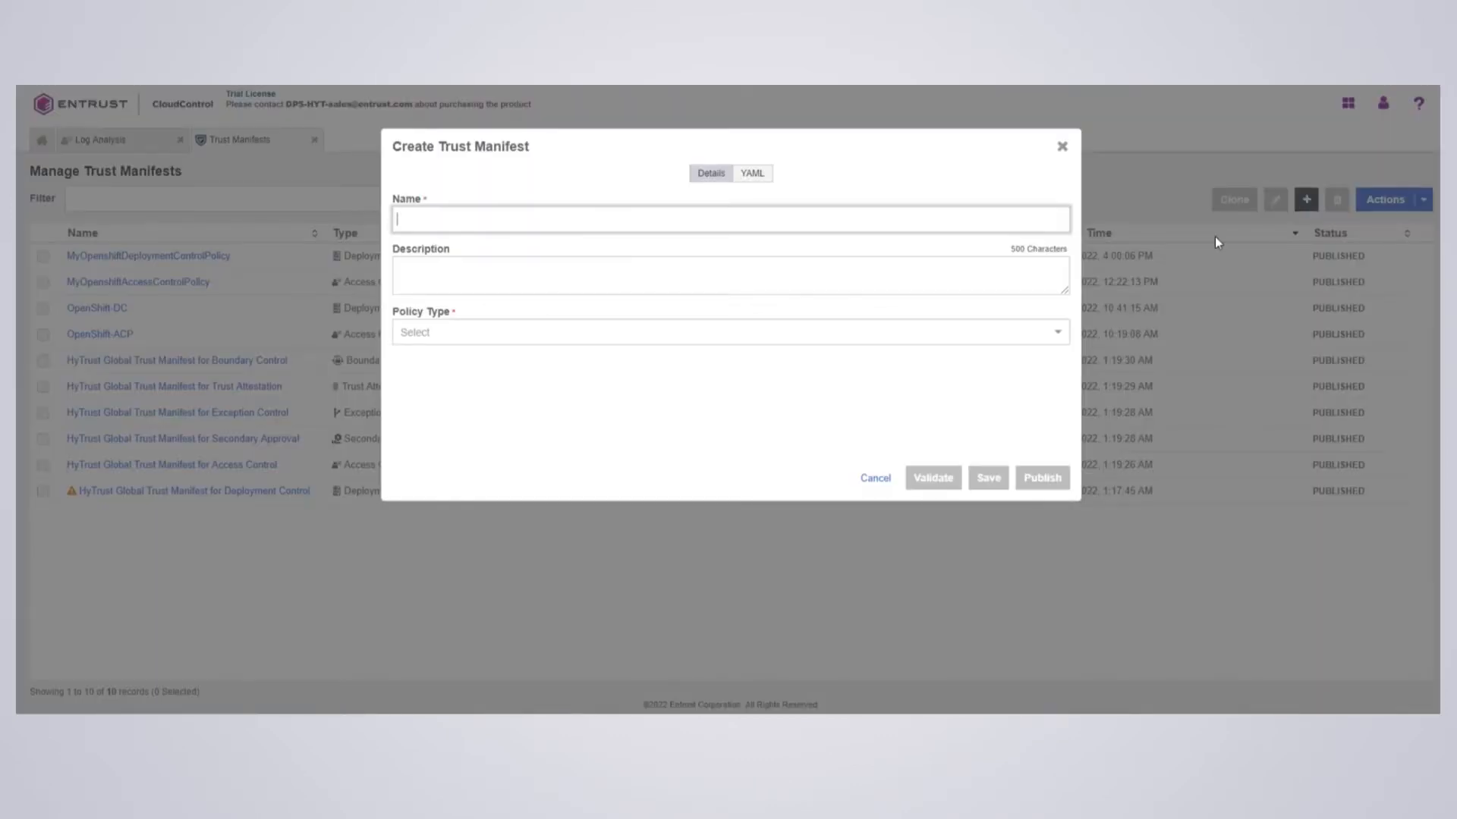
- Name the manifest "Test Image Control", describe it as "My description", and set its policy type to Deployment Control
click(453, 219)
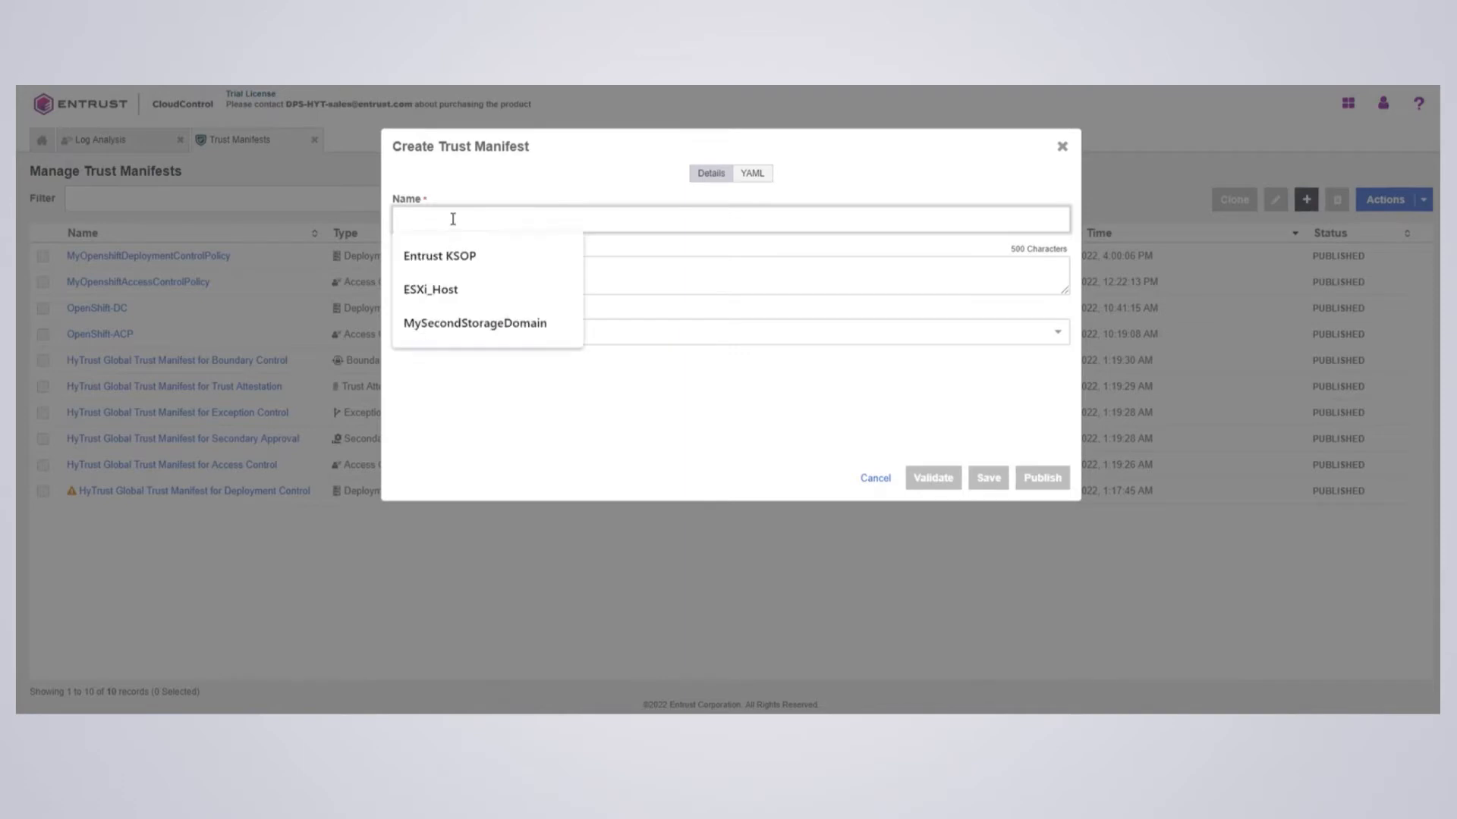
text(Test)
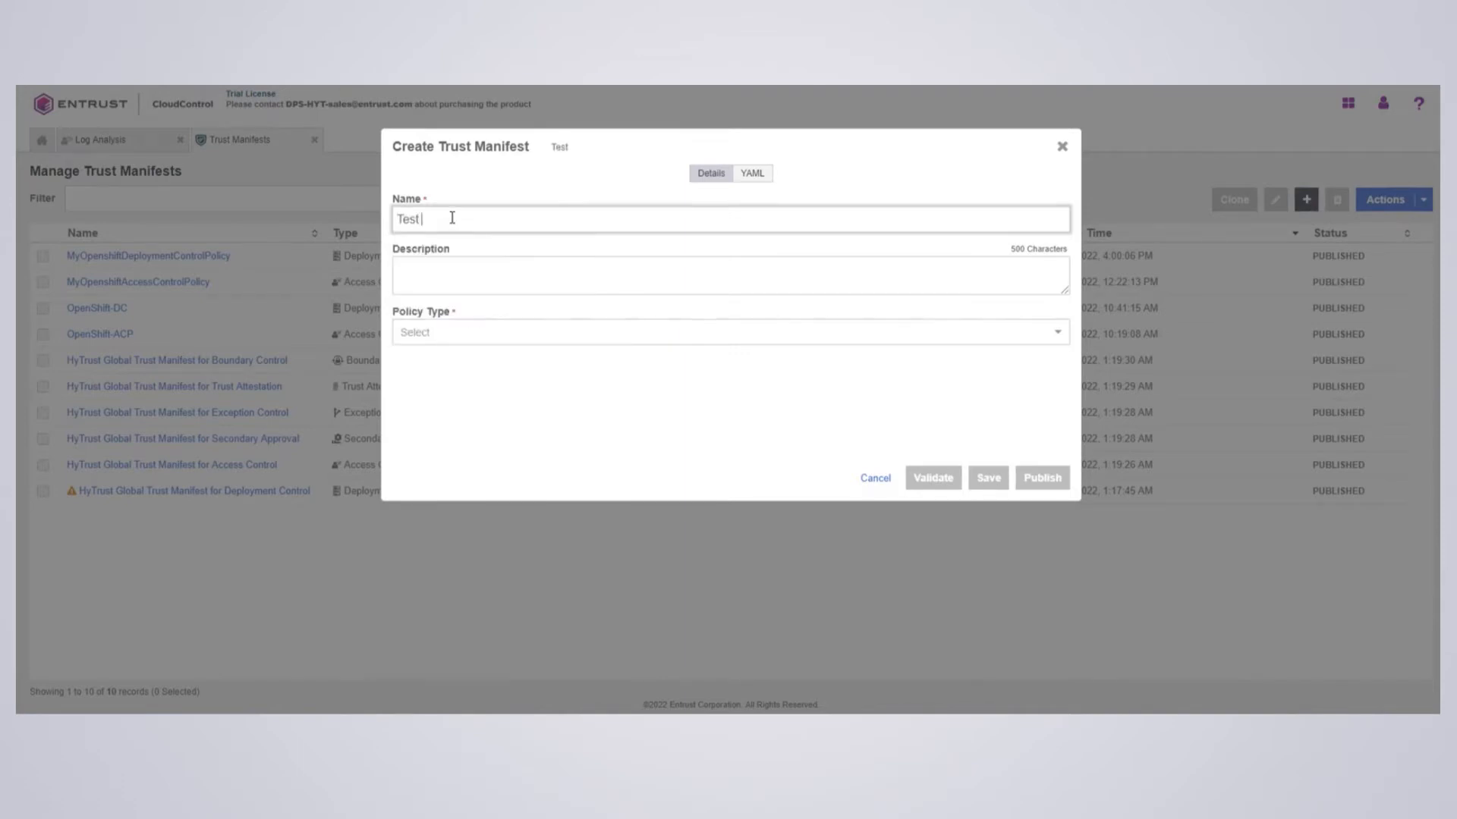
text( Image Control)
click(515, 270)
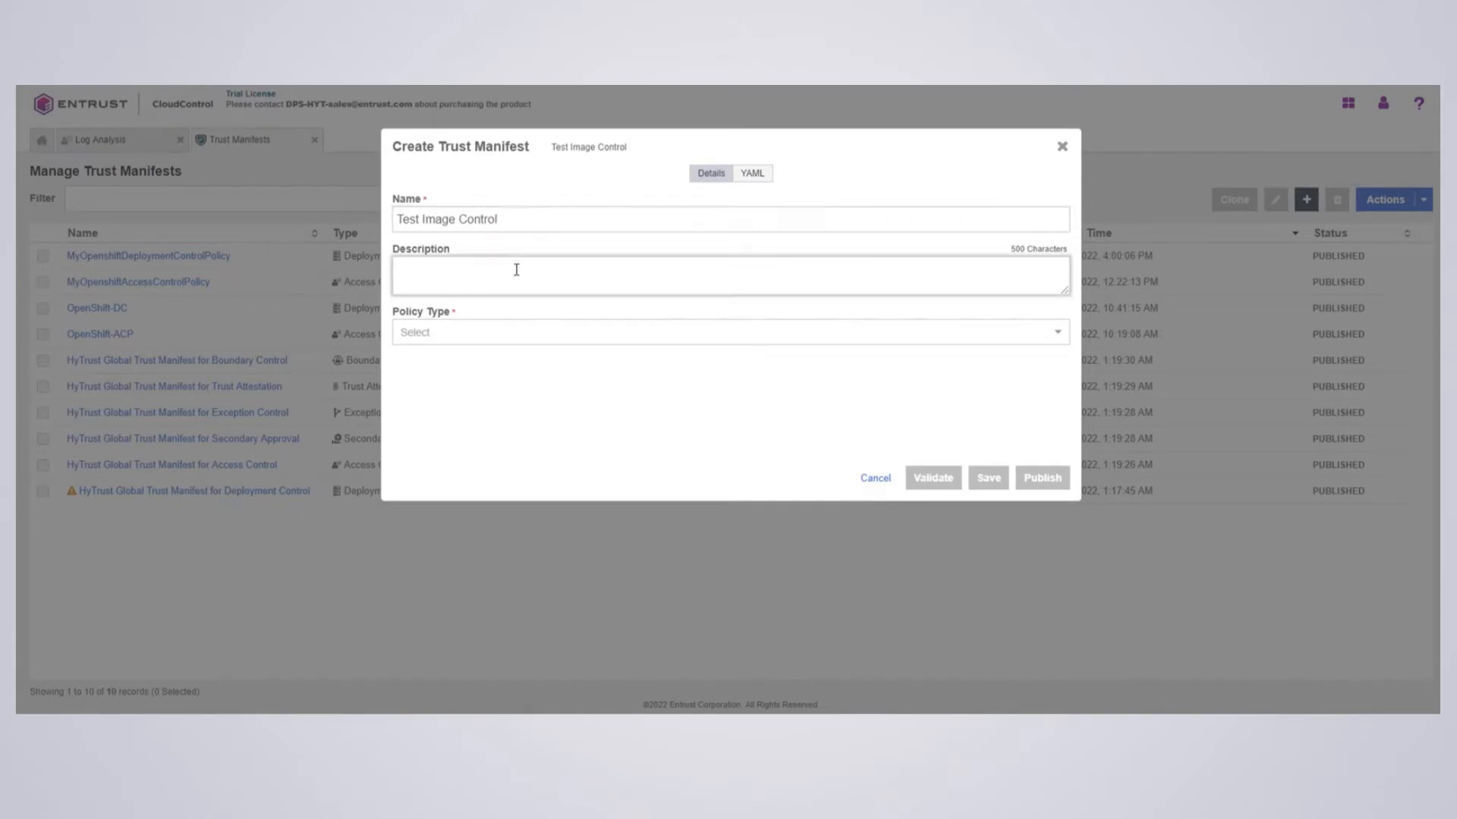
text(My description)
click(473, 333)
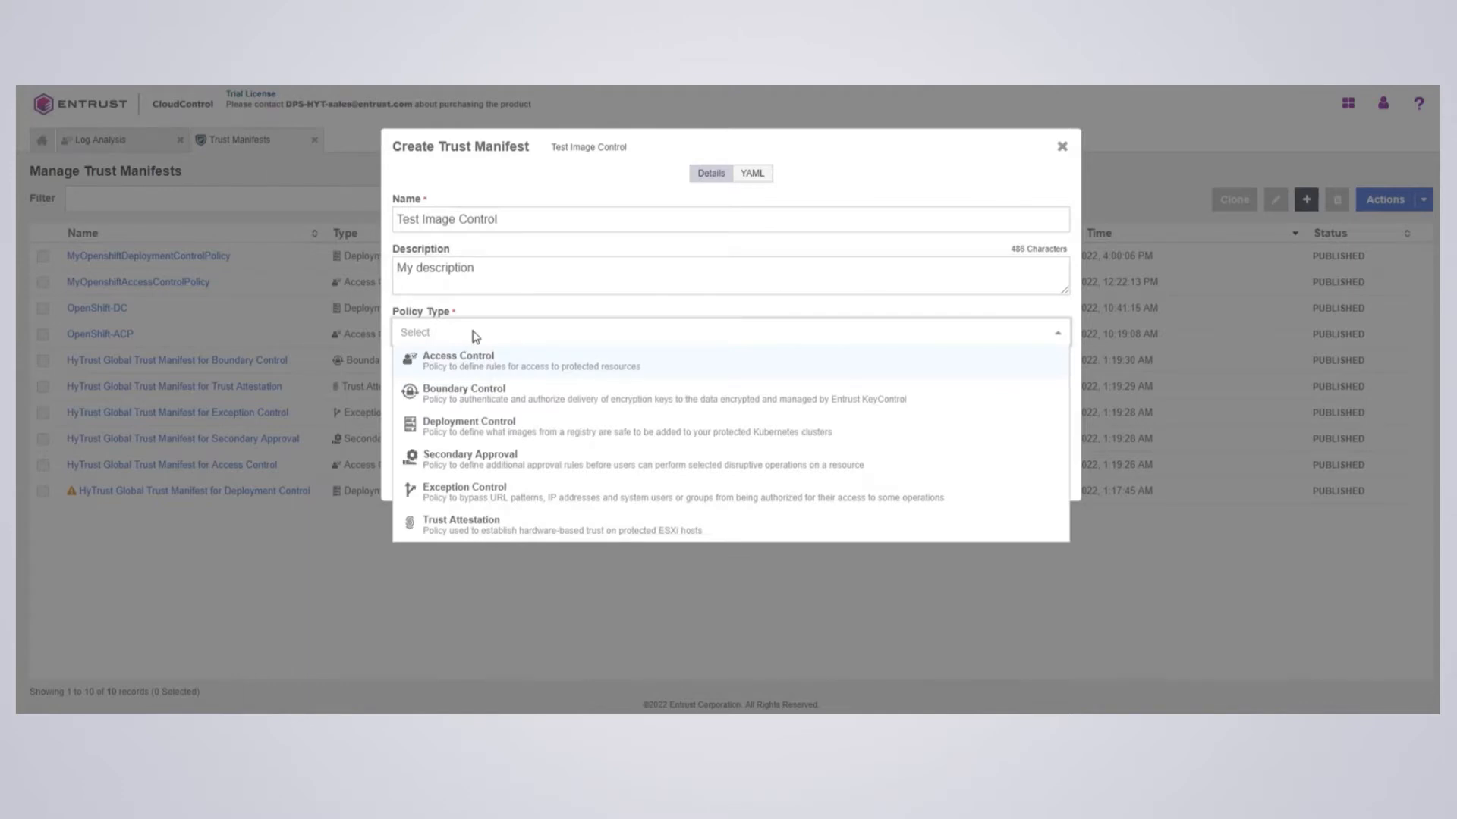
click(482, 428)
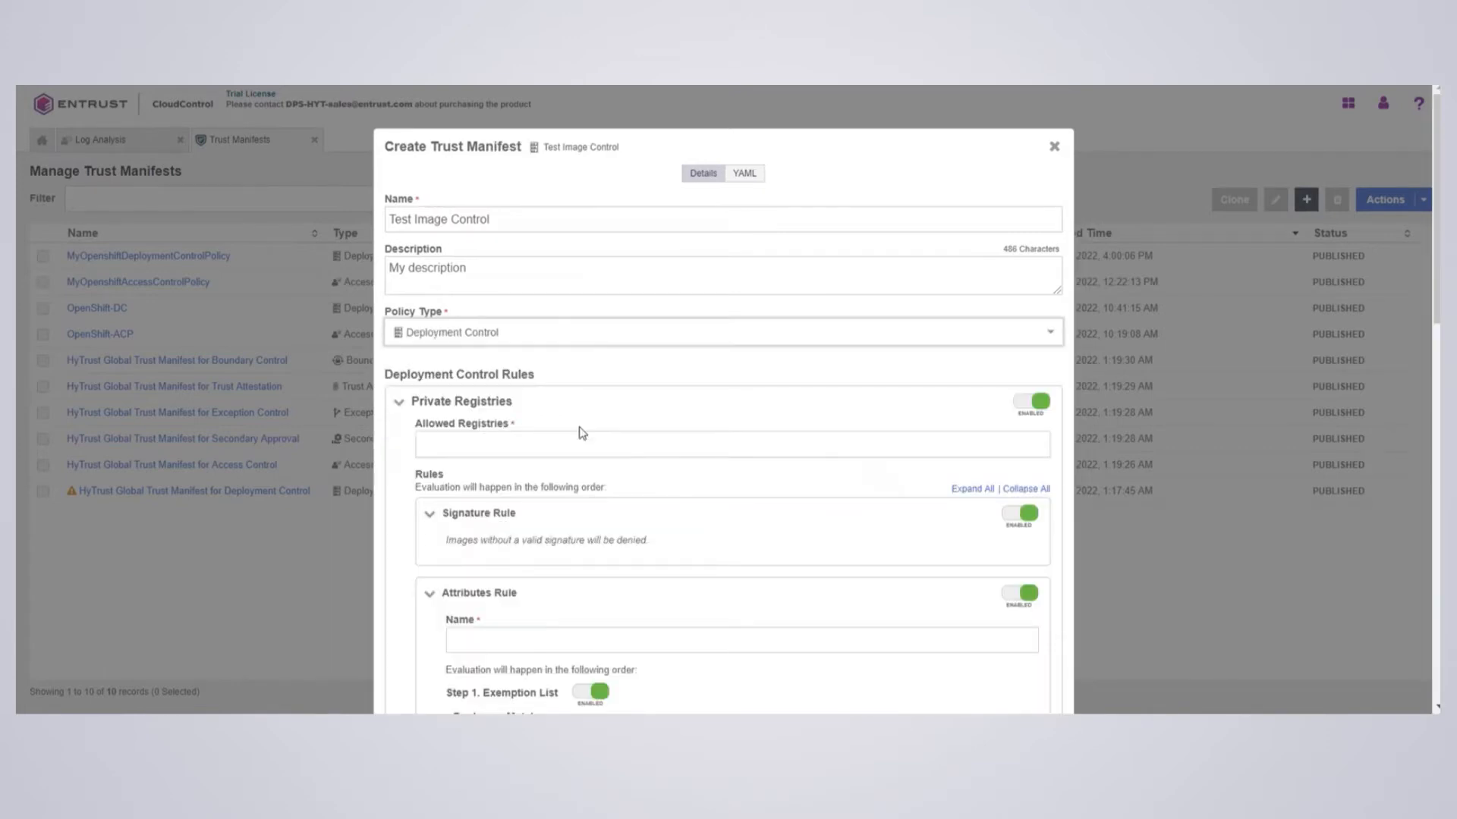
- Add registry.eselab.net:443 to the allowed registries of the Private Registries rules
scroll(605, 411, down, 3)
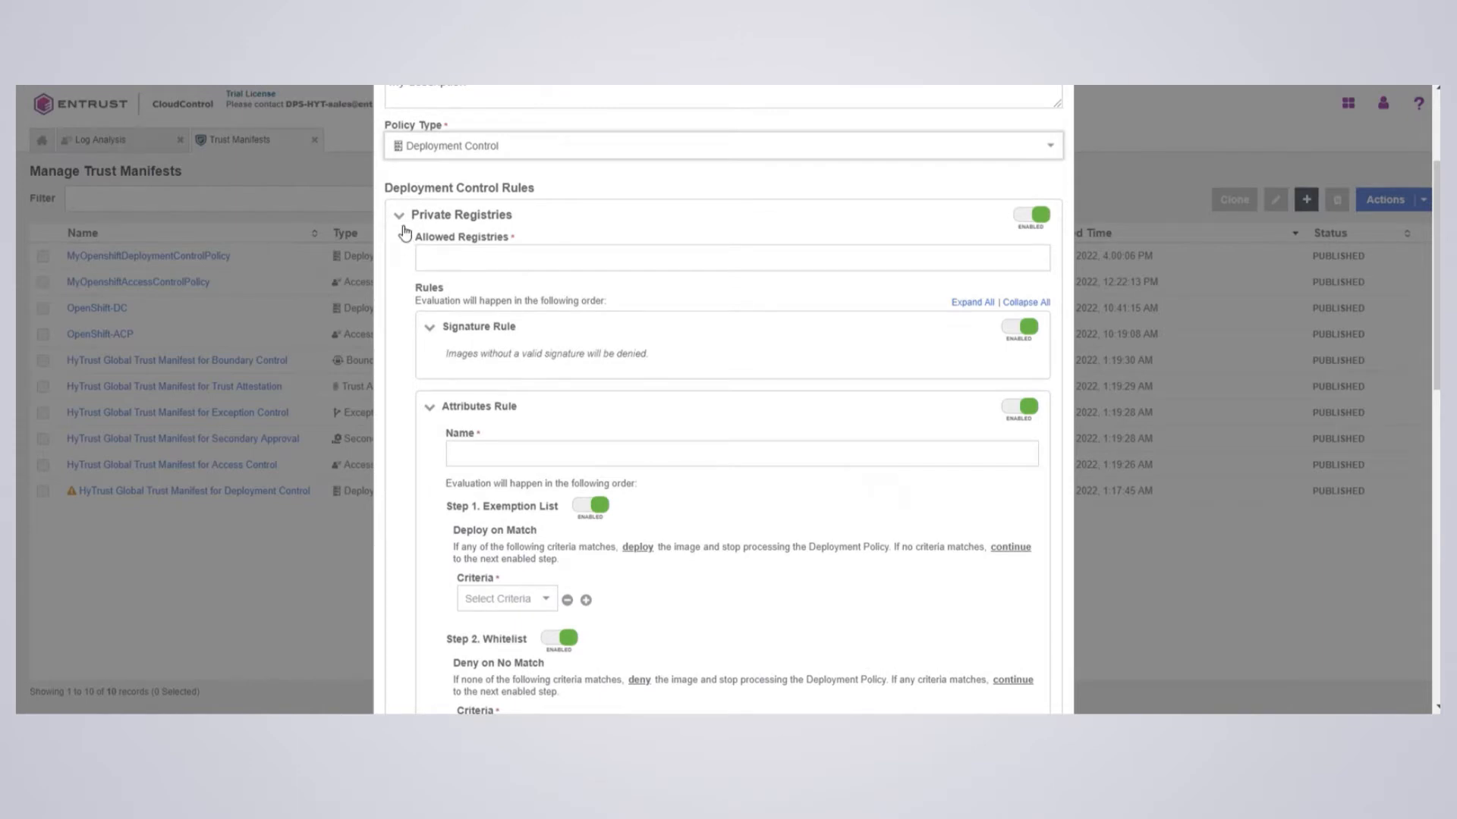
scroll(453, 331, down, 7)
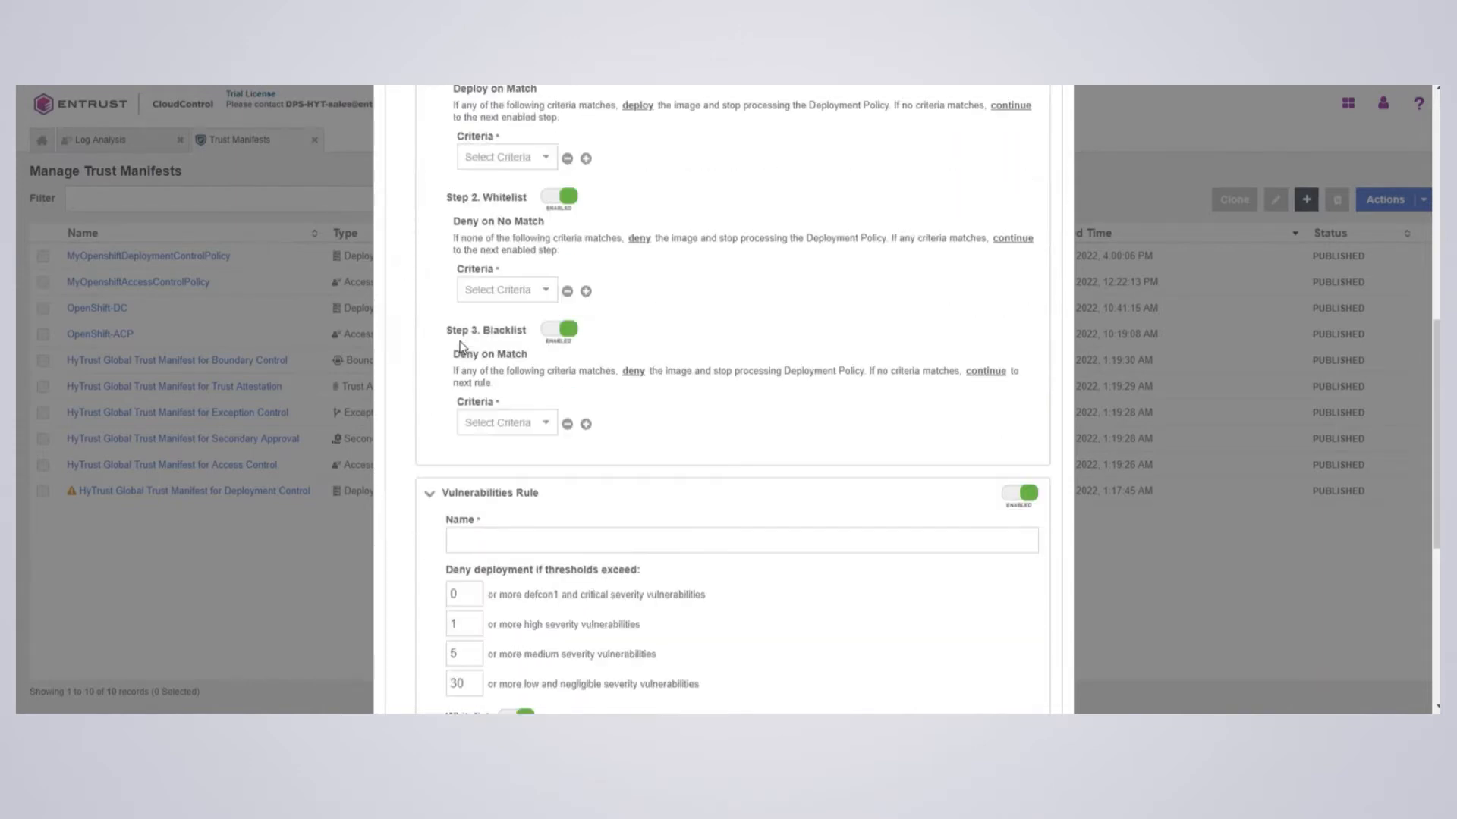
scroll(447, 289, up, 7)
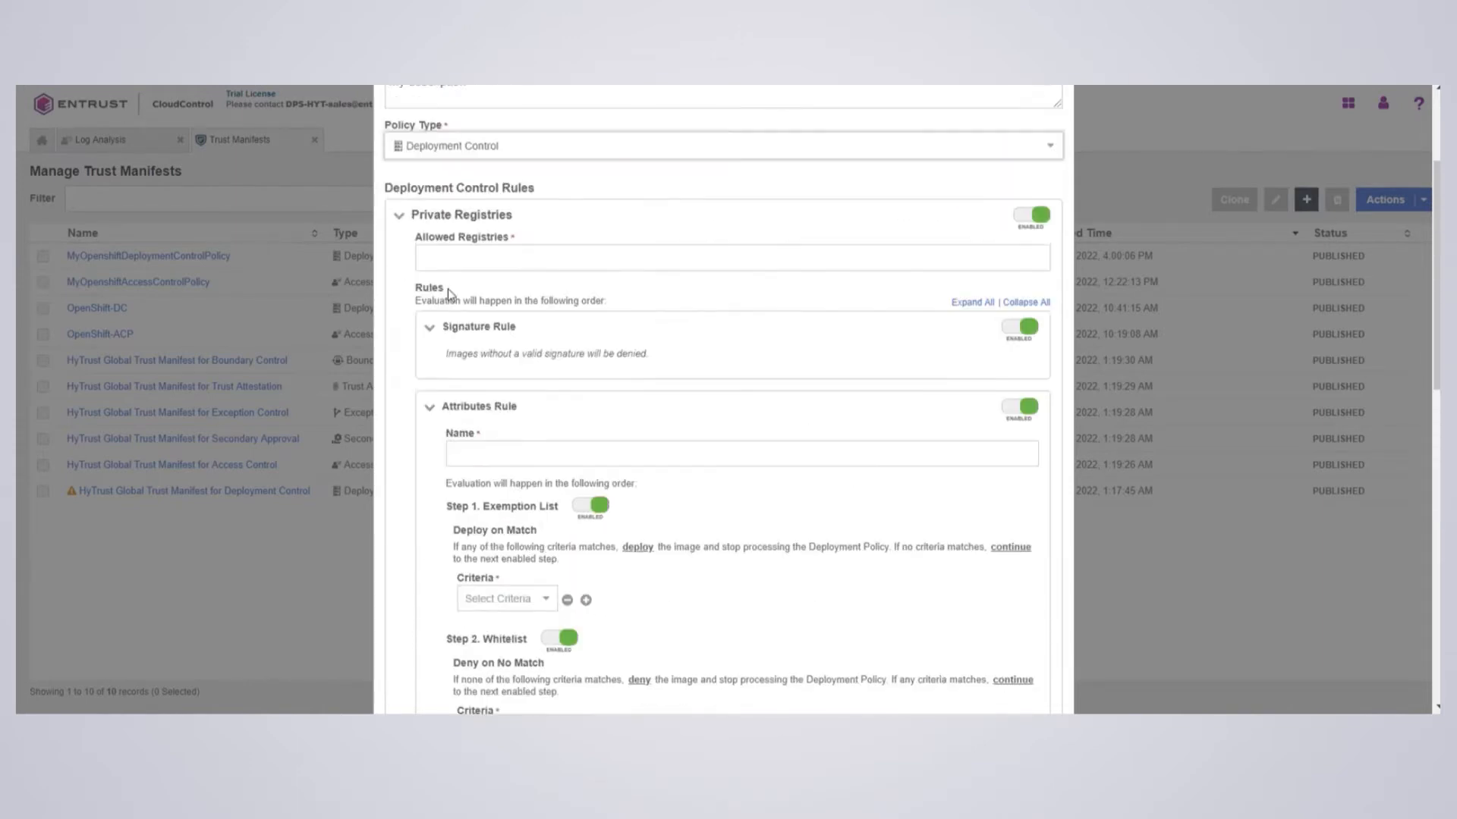
click(399, 218)
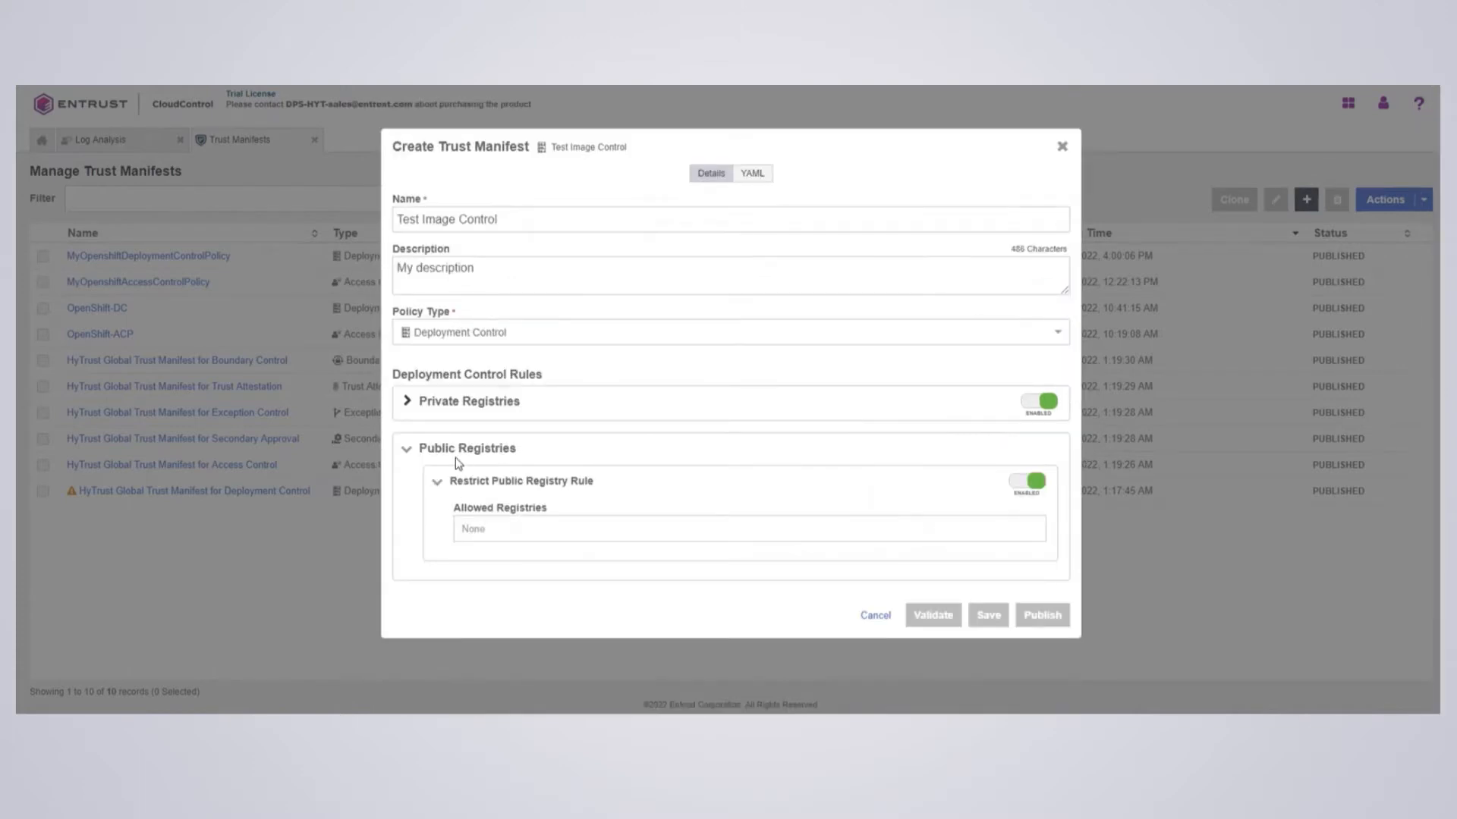
click(407, 403)
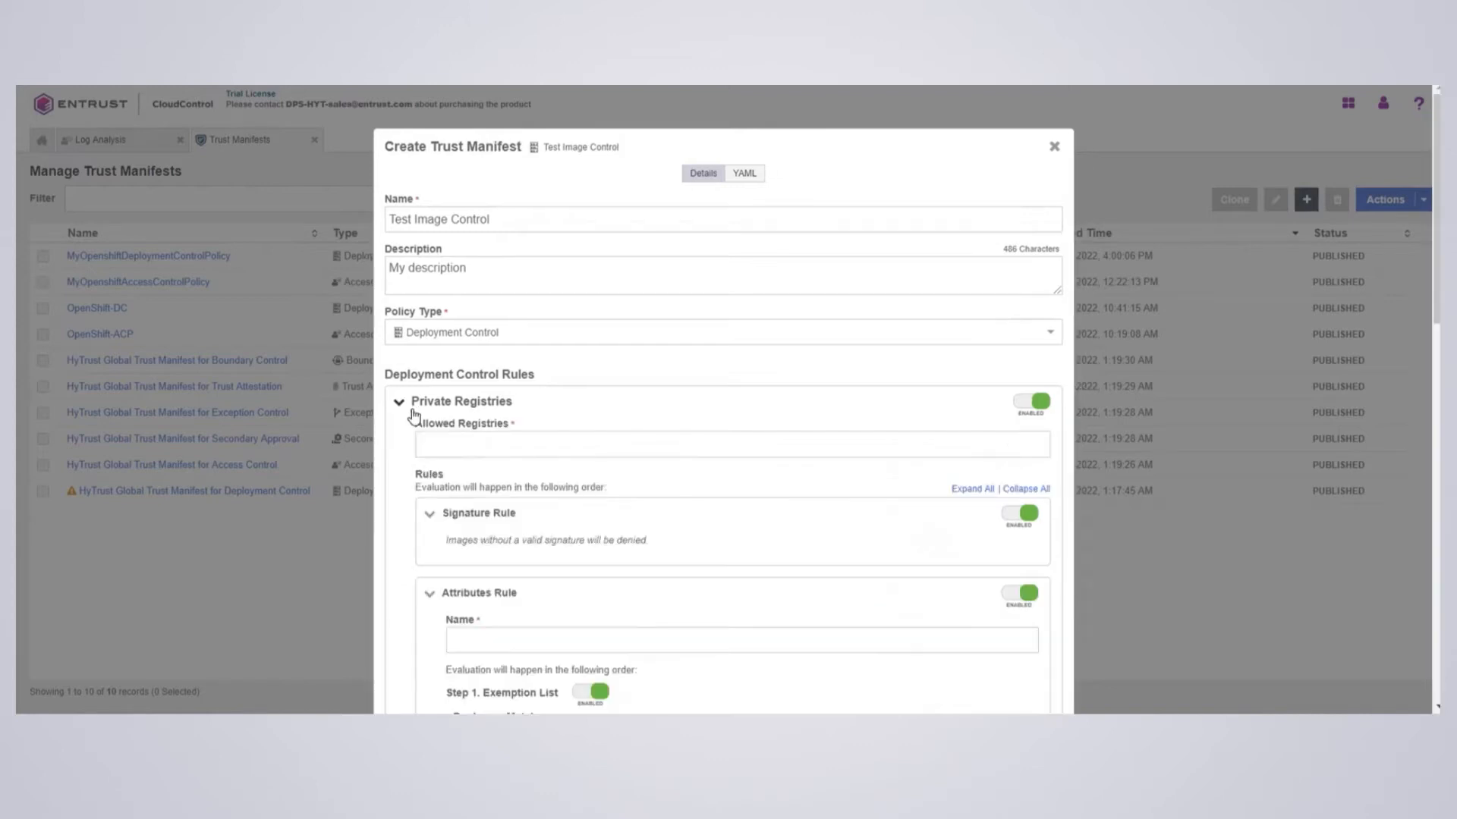
scroll(431, 437, down, 3)
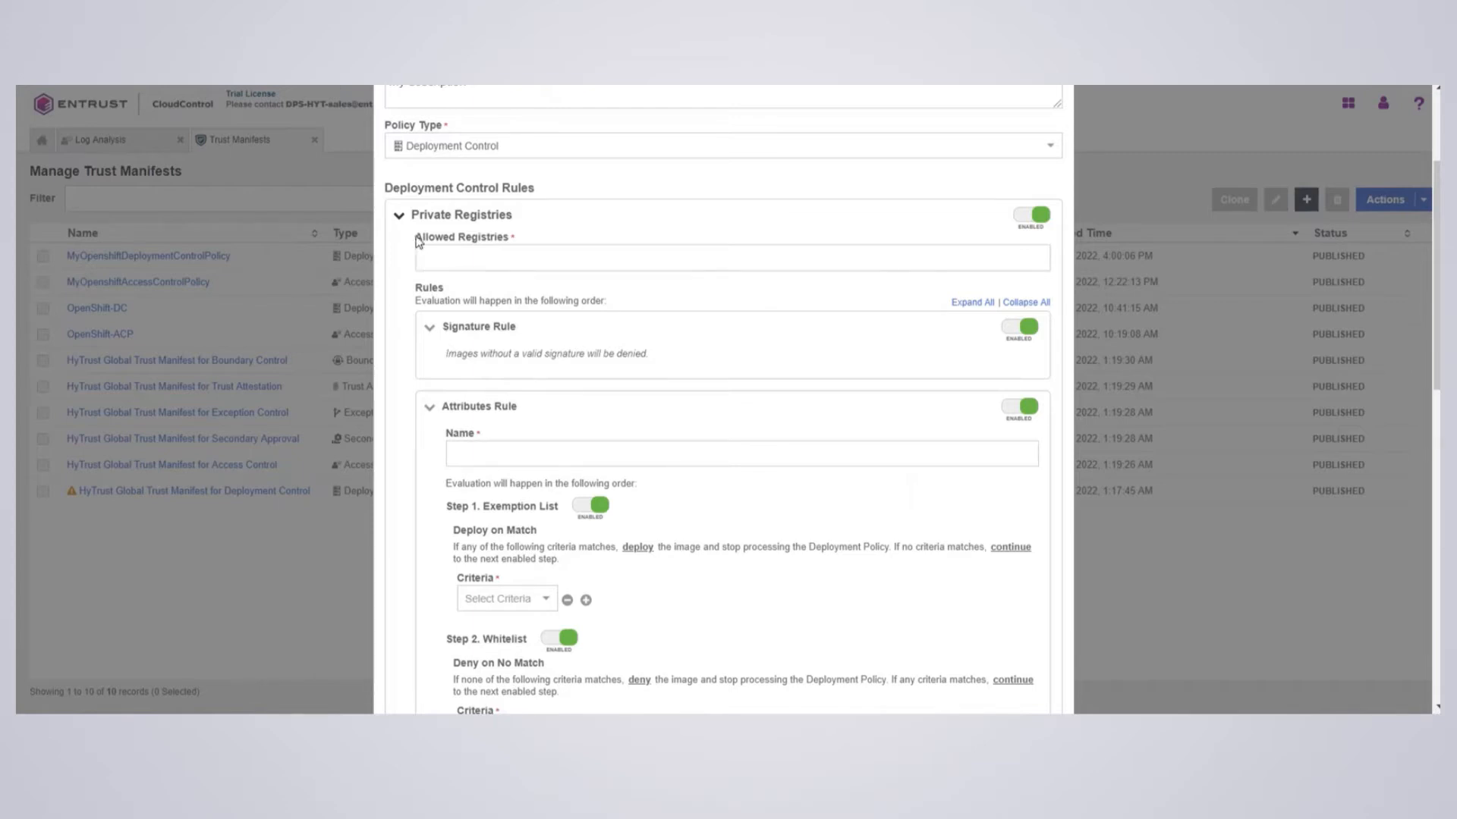
click(445, 266)
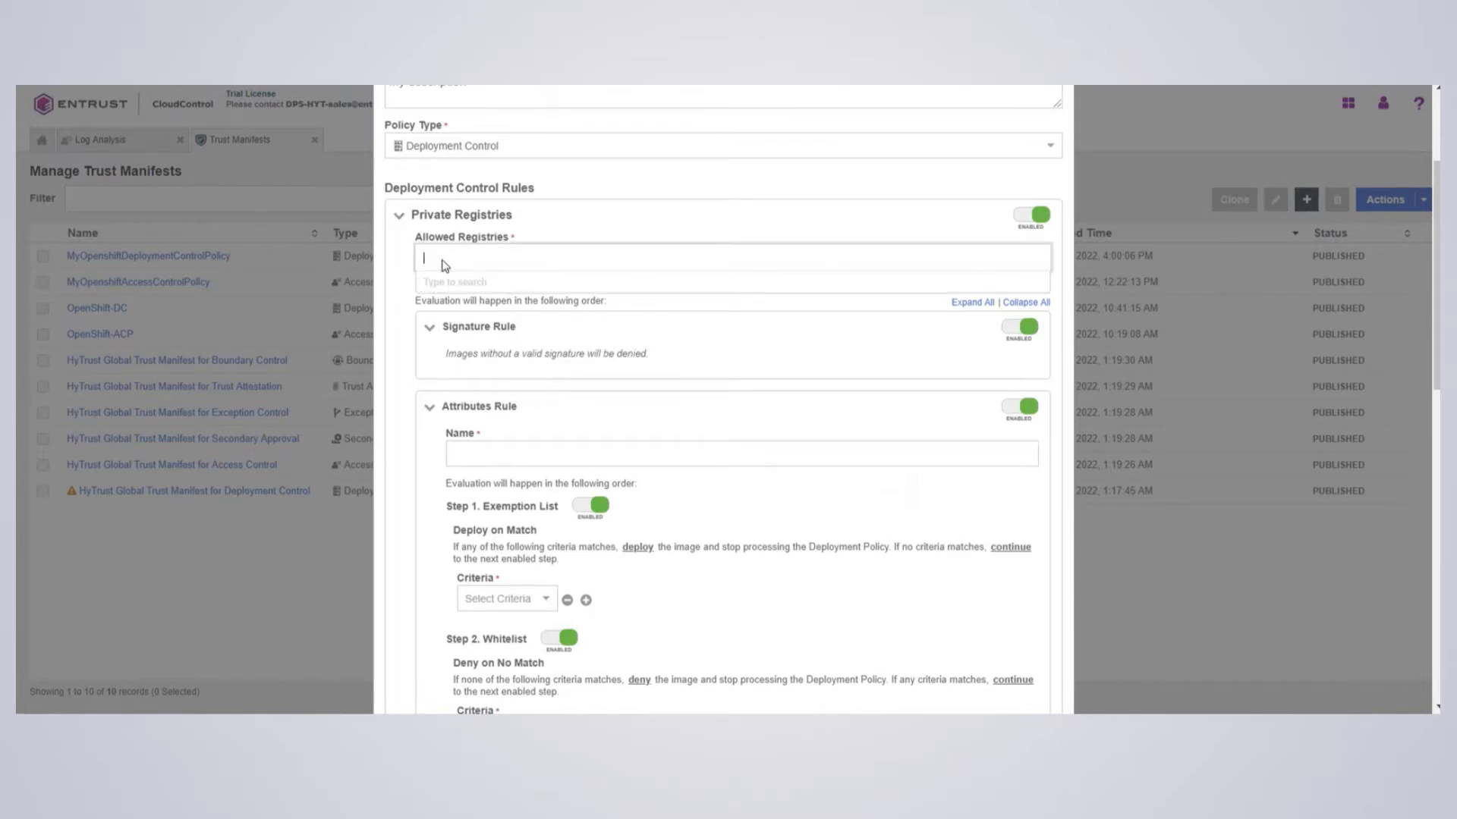
text(re)
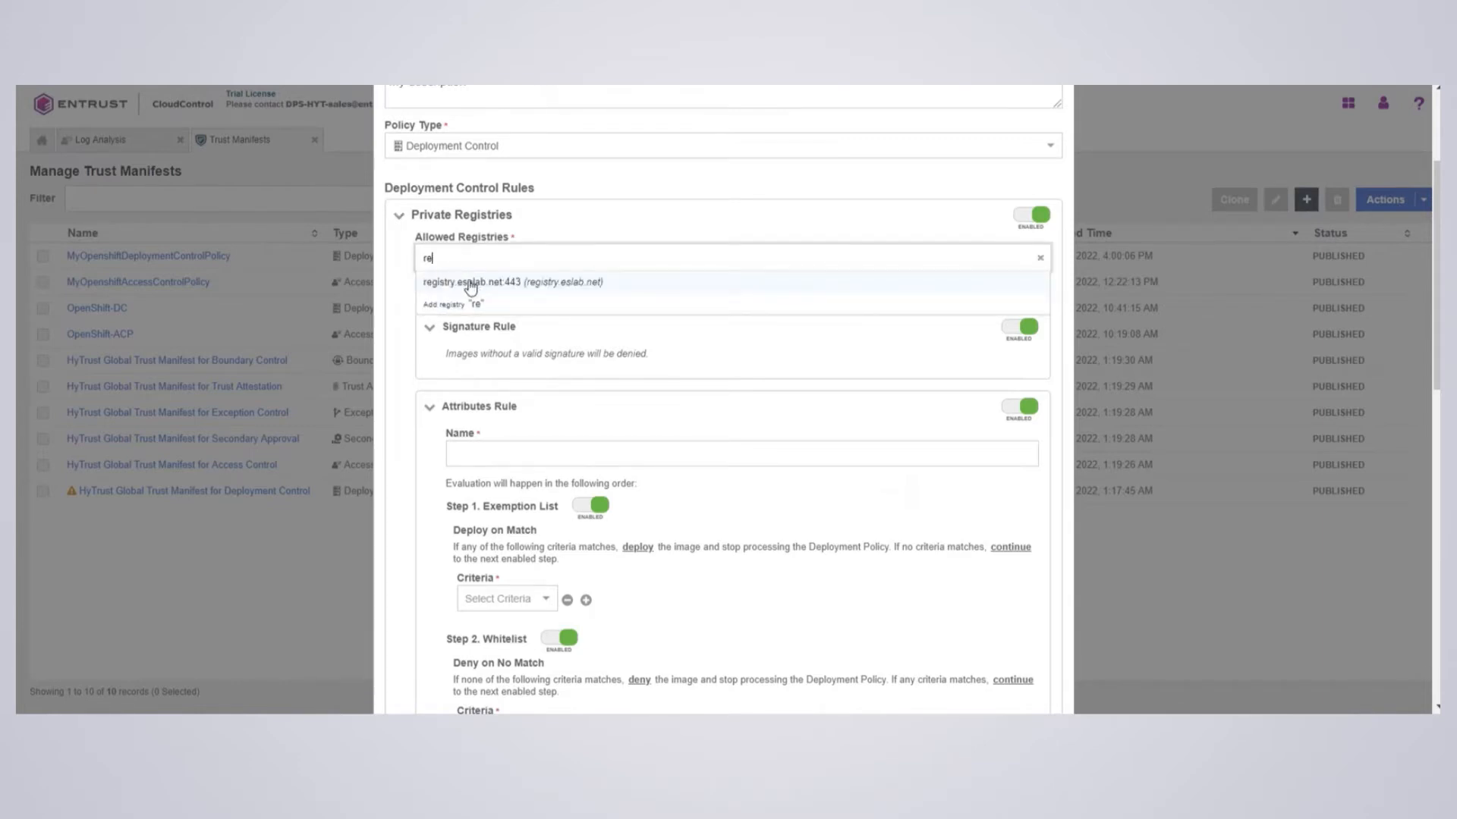
click(470, 286)
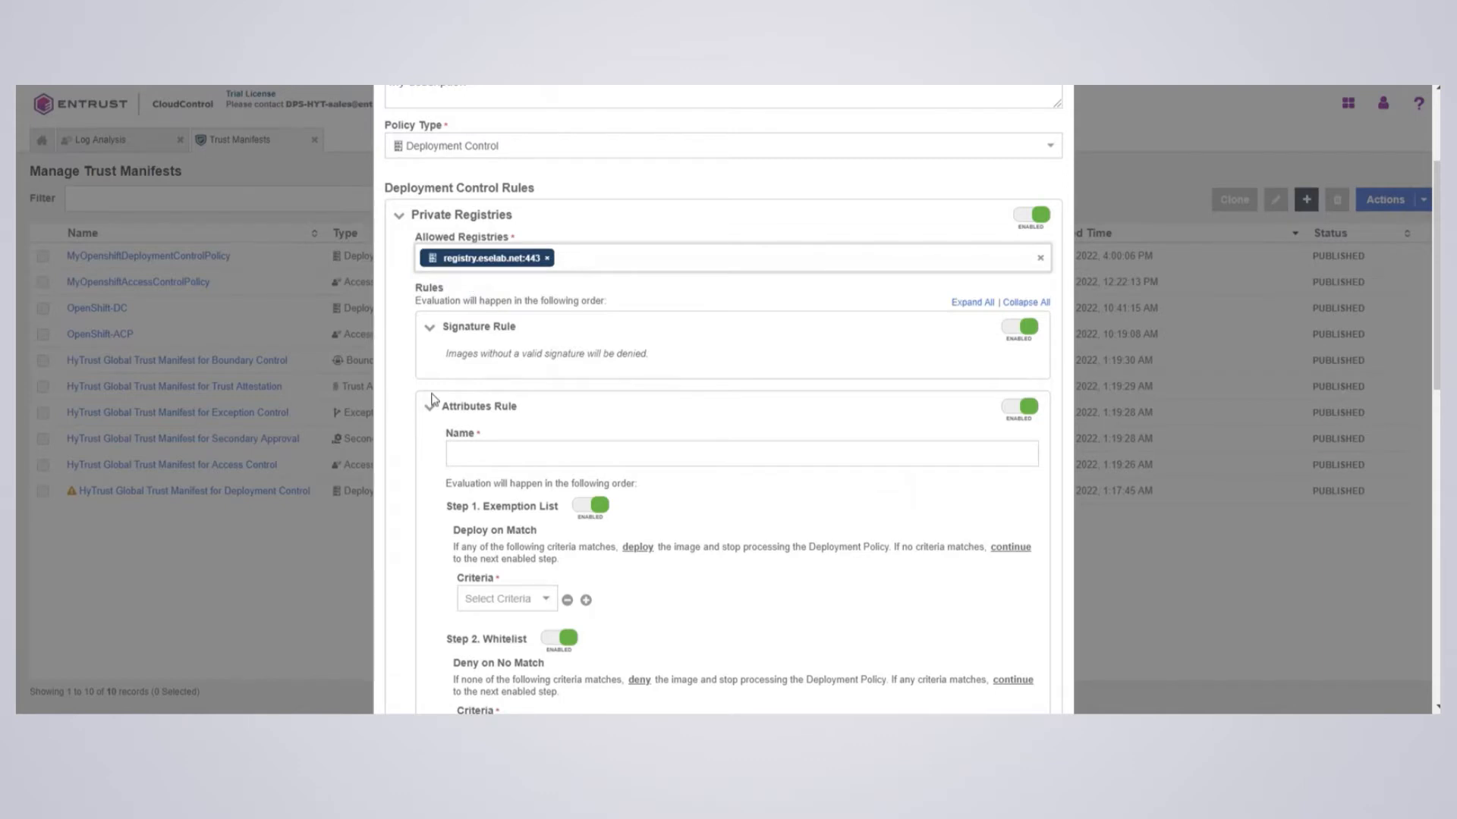
- Collapse the Attributes Rule and Vulnerabilities Rule sections under Private Registries
scroll(402, 377, down, 1)
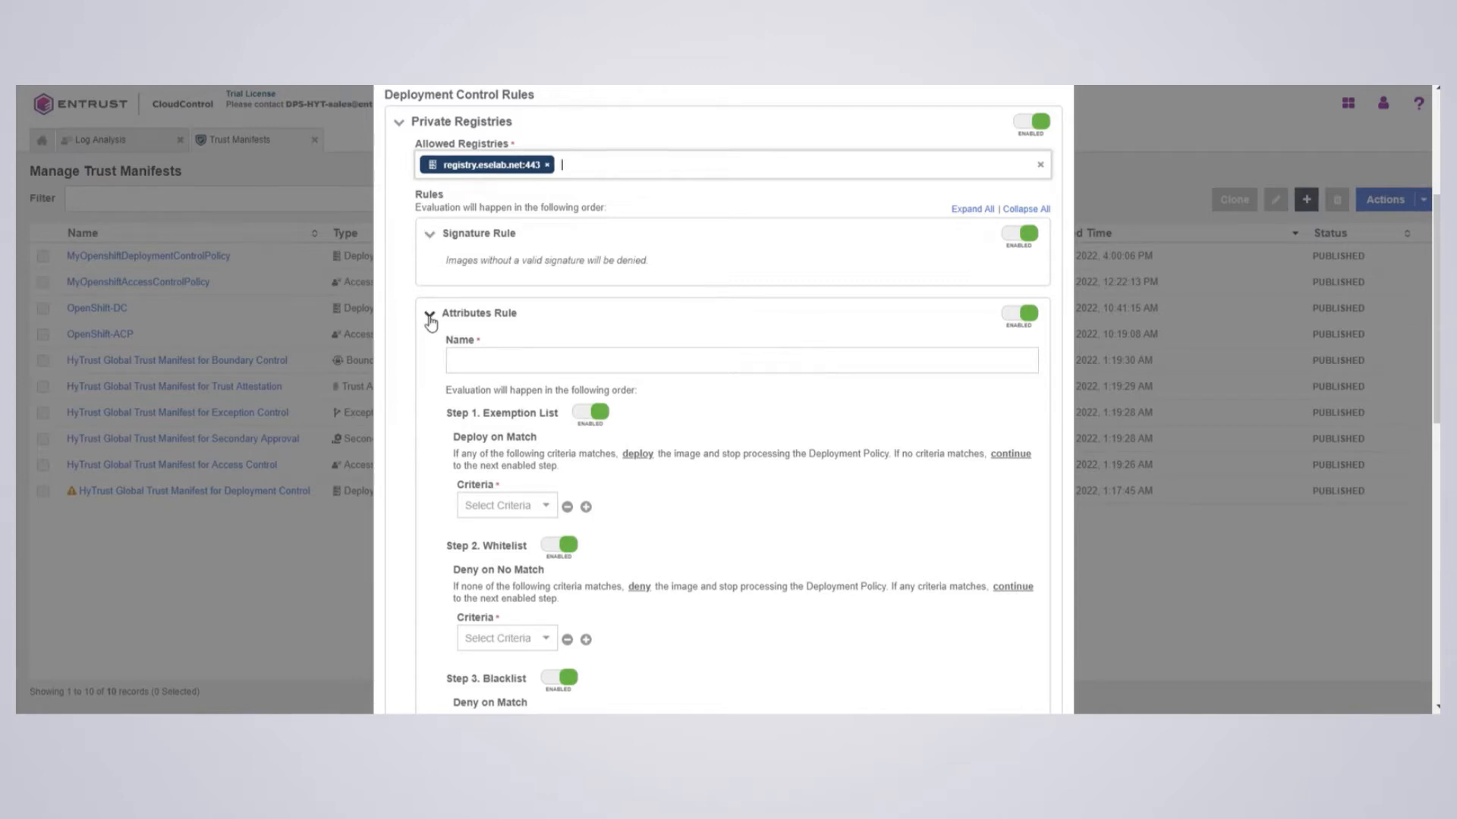
click(430, 318)
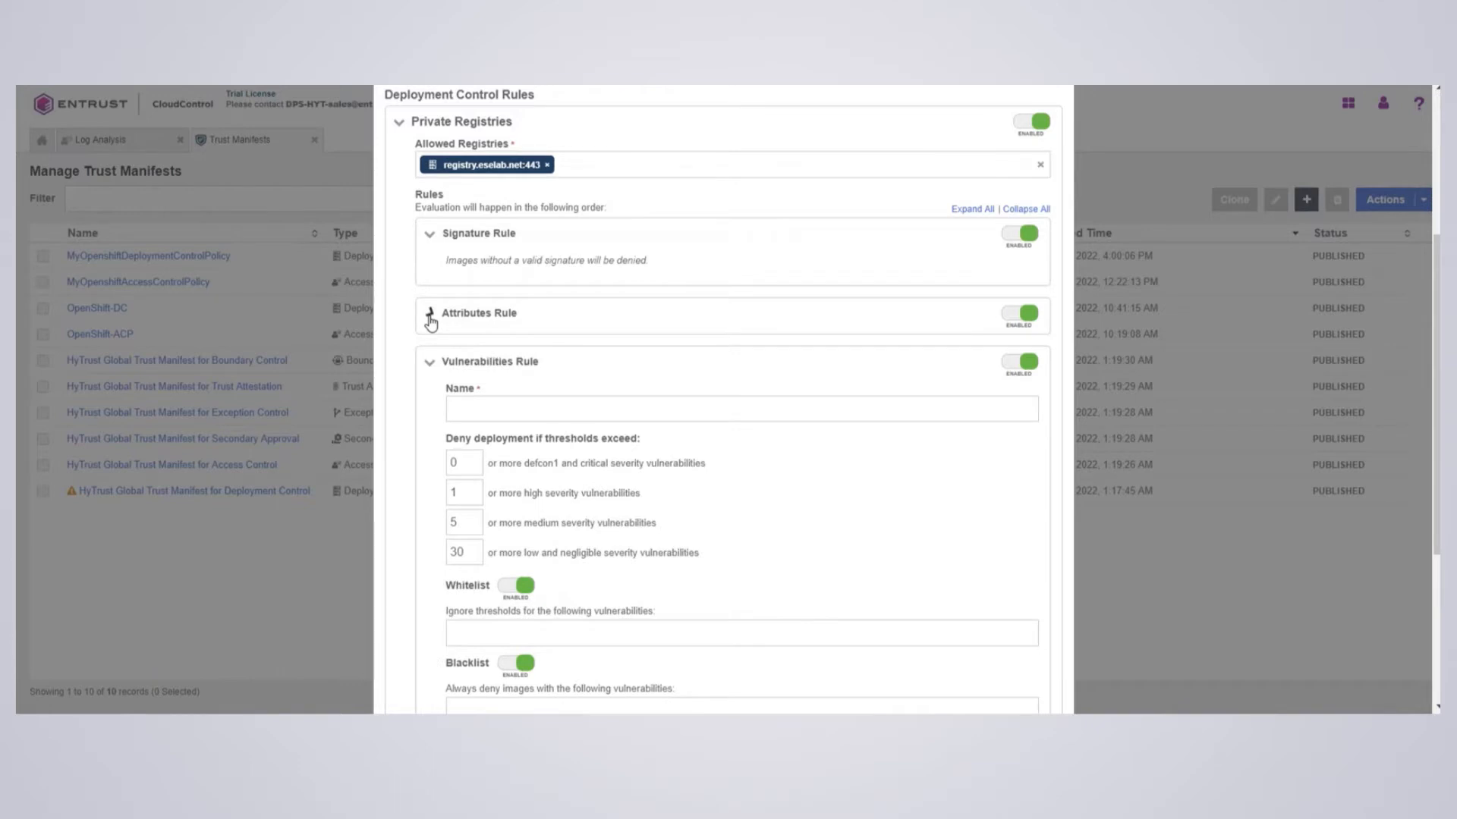
click(431, 364)
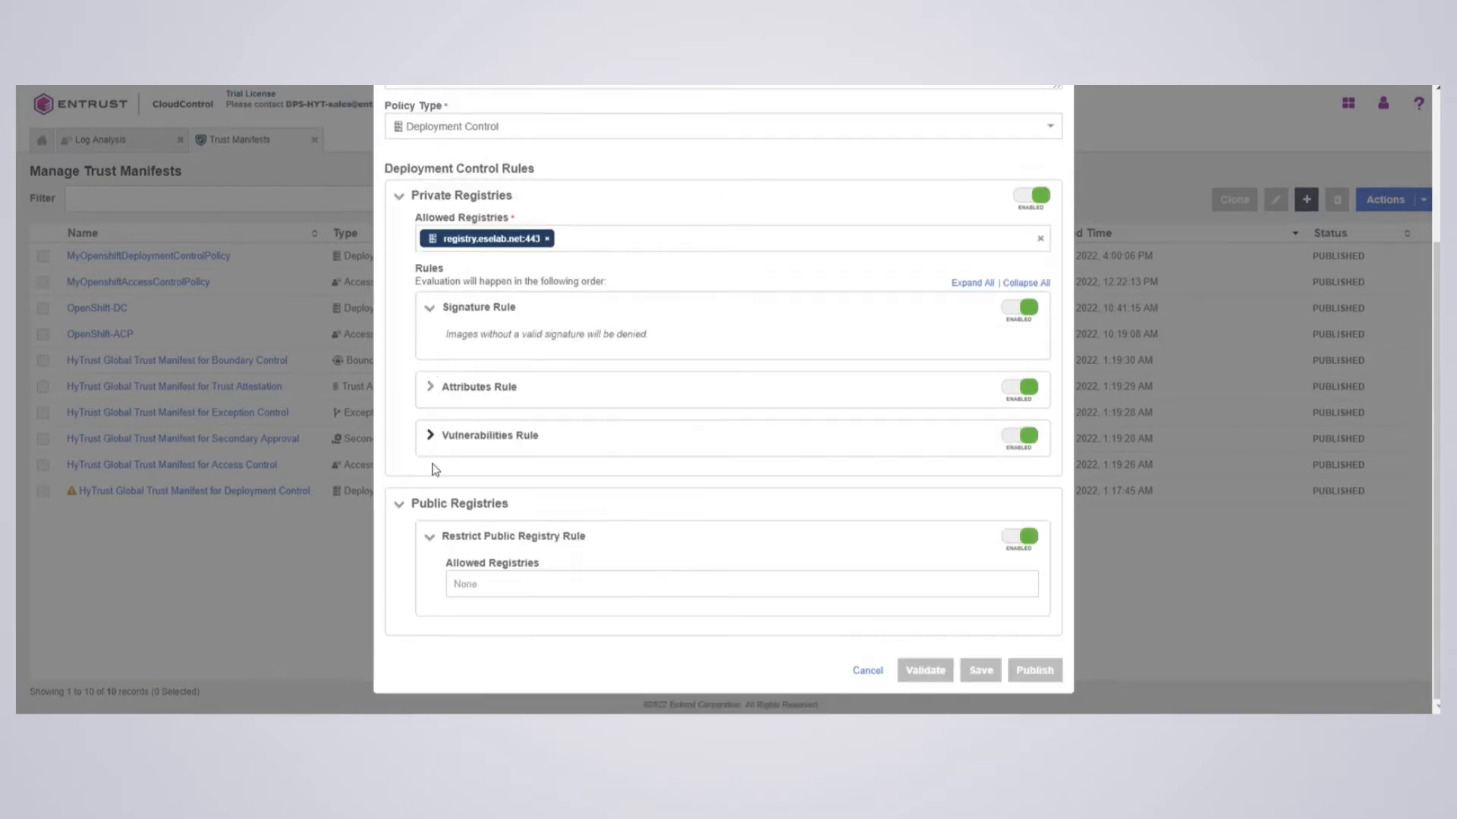
- Switch the Signature Rule and the Attributes Rule off and back on
click(1017, 311)
click(1015, 391)
click(1031, 392)
click(1020, 310)
- Expand the Attributes Rule and name it "My Rule"
click(430, 386)
scroll(438, 394, down, 1)
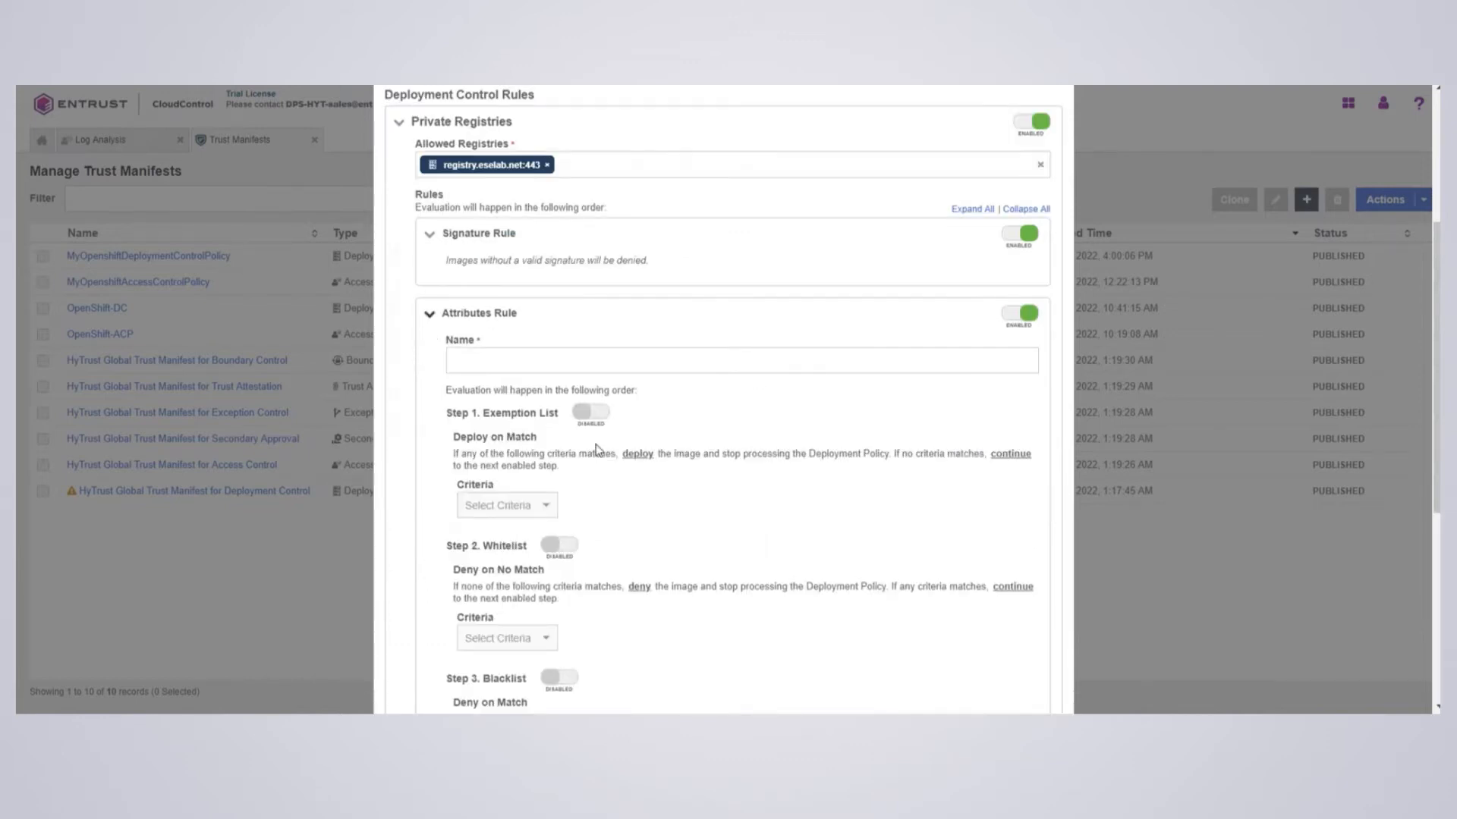
click(500, 361)
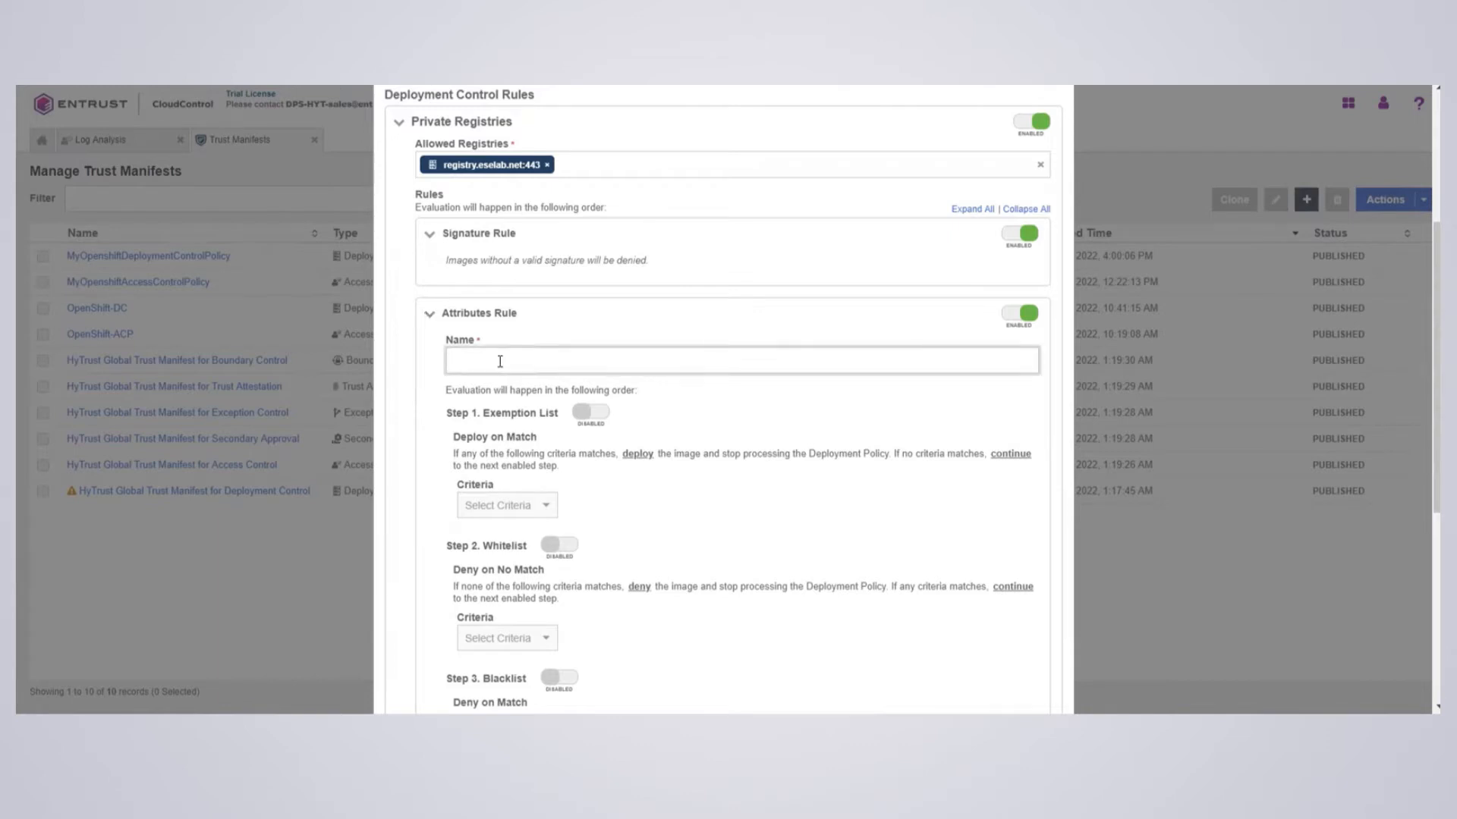
text(My Rule)
- Enable the Exemption List step of the Attributes Rule and choose Image Name as its criterion
scroll(667, 497, down, 3)
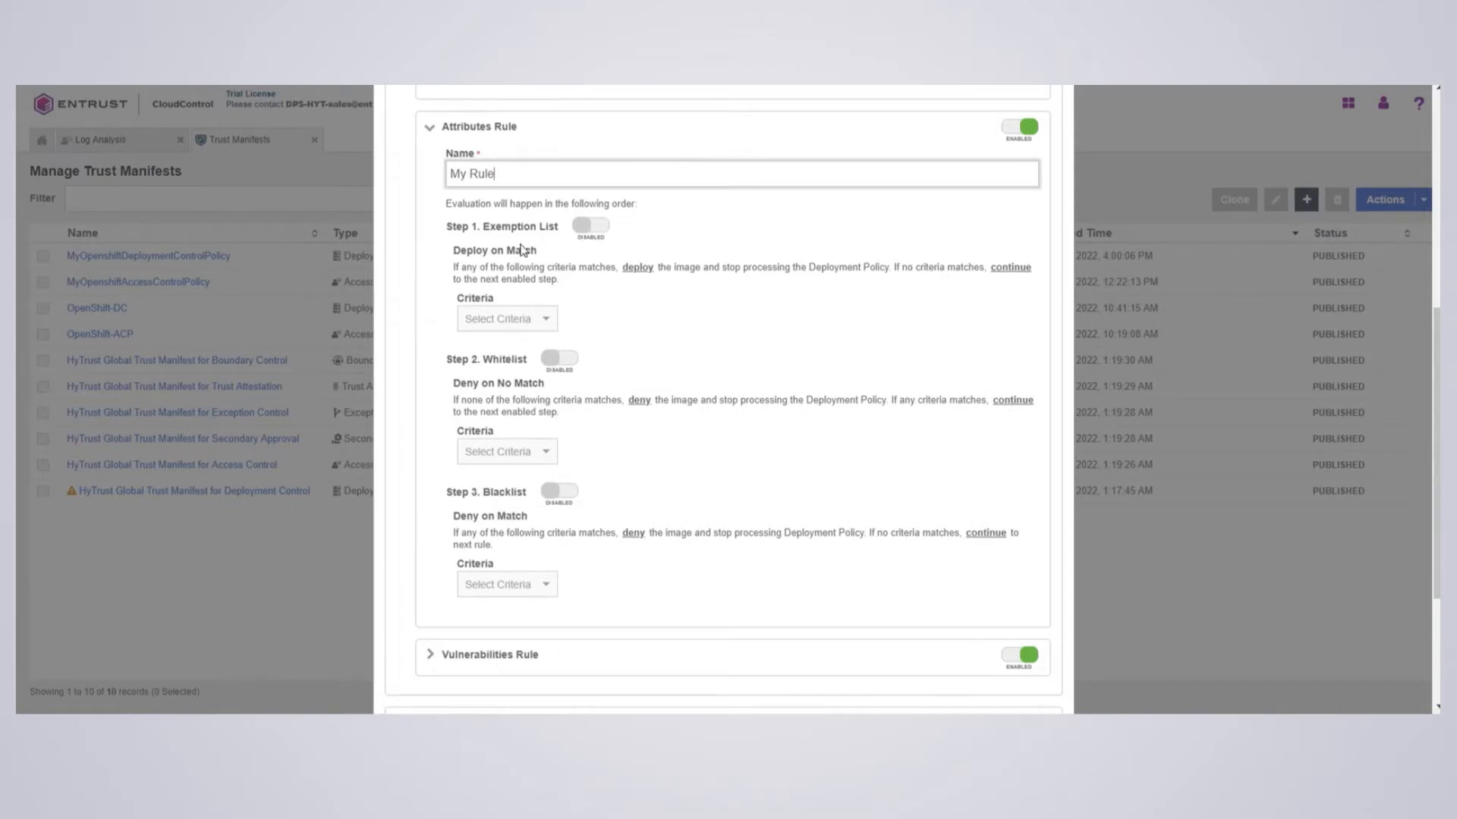
click(596, 227)
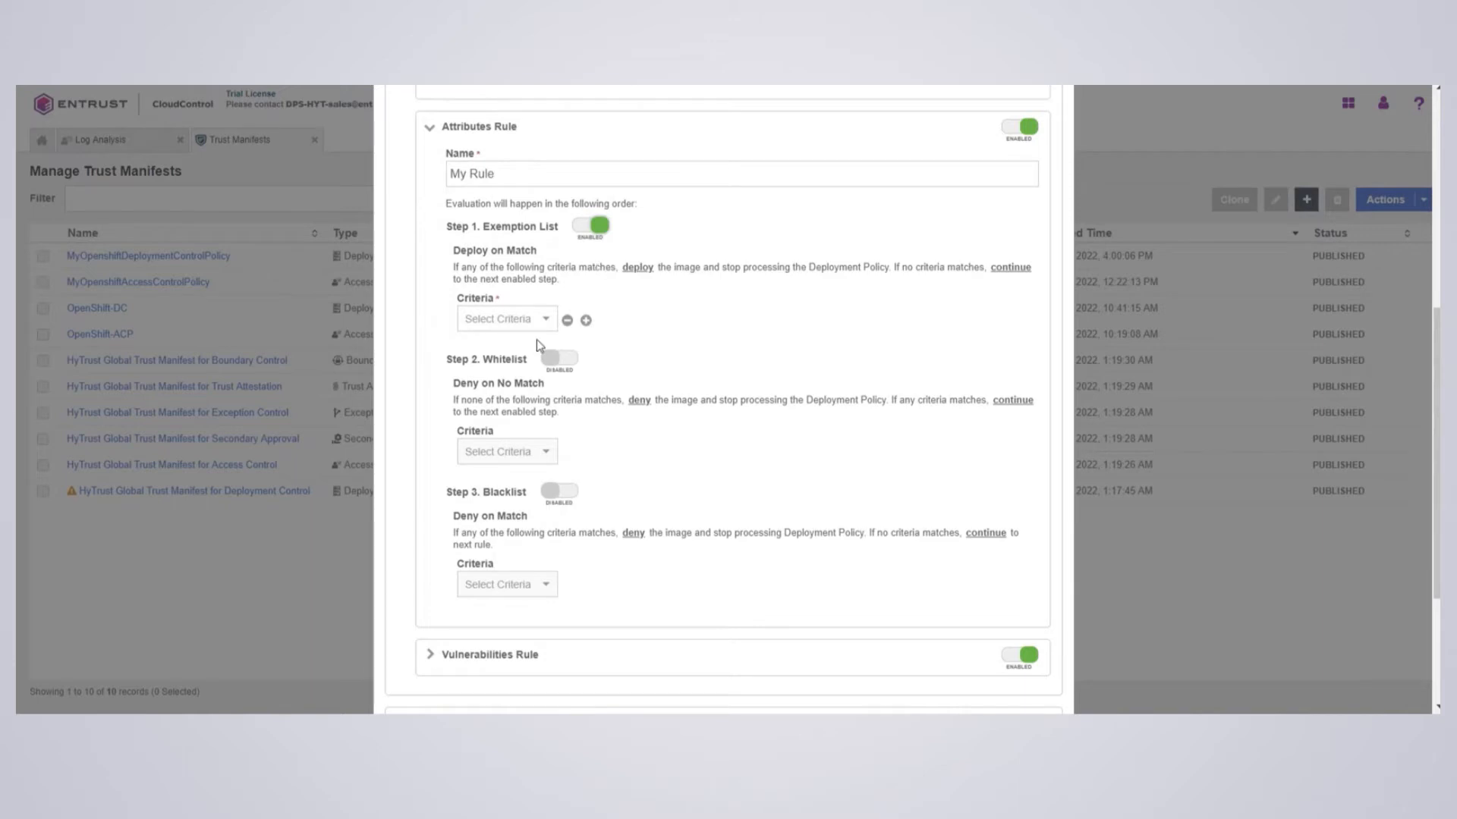
click(525, 326)
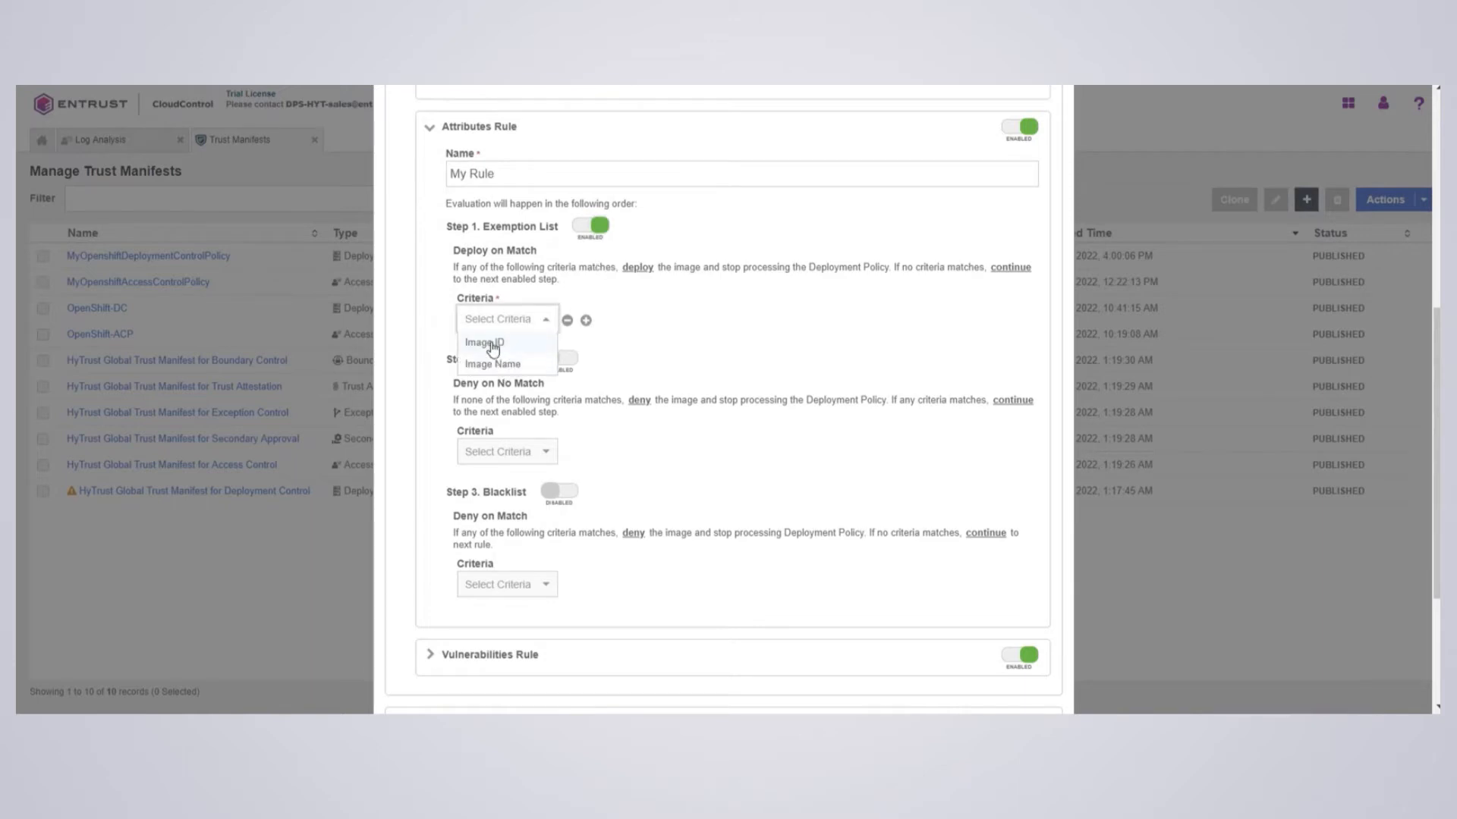
click(491, 366)
click(662, 318)
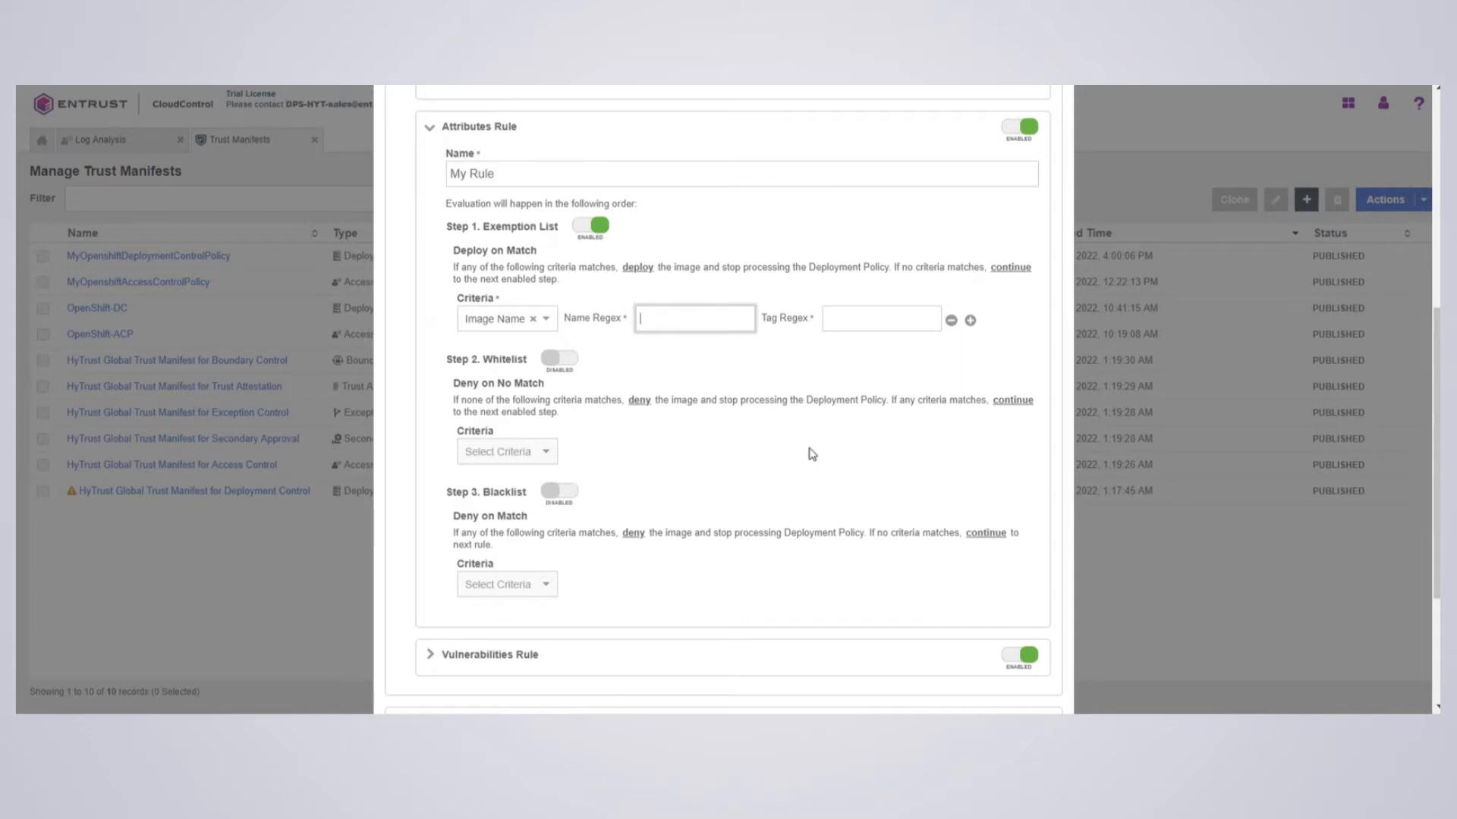
click(858, 321)
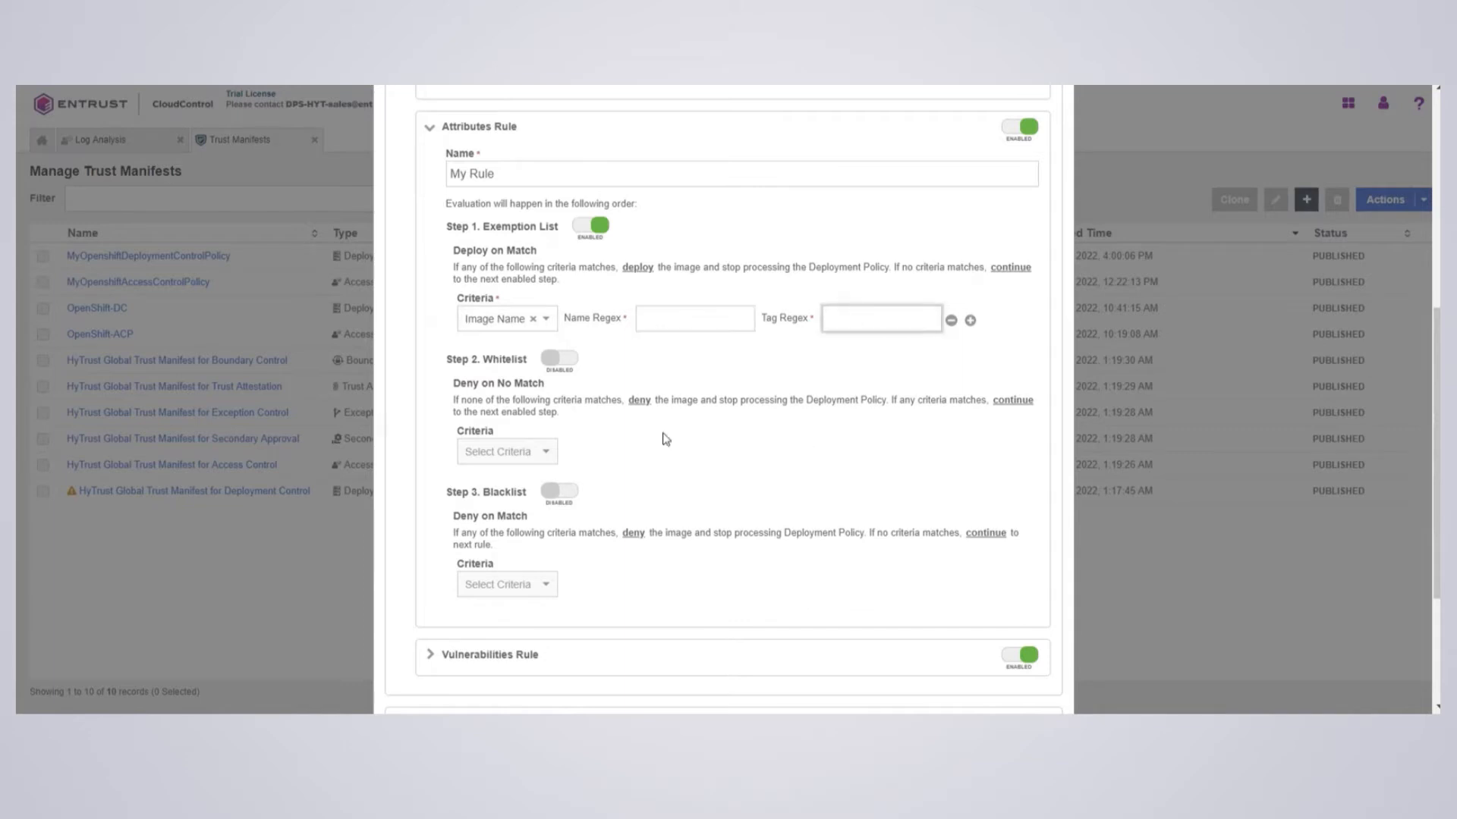
- Enable the Whitelist step of the Attributes Rule and choose Image Name as its criterion
click(562, 363)
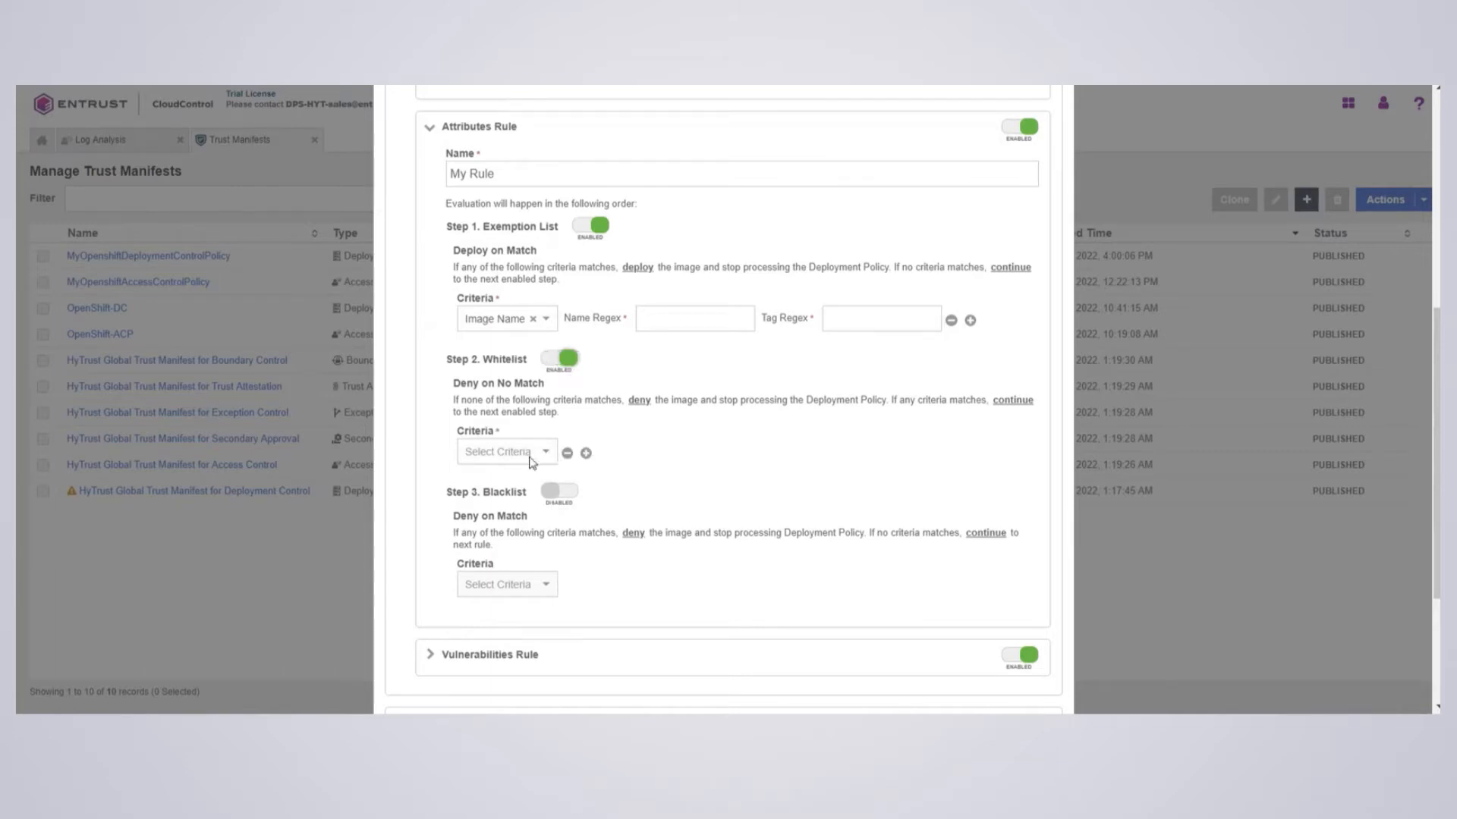
click(535, 455)
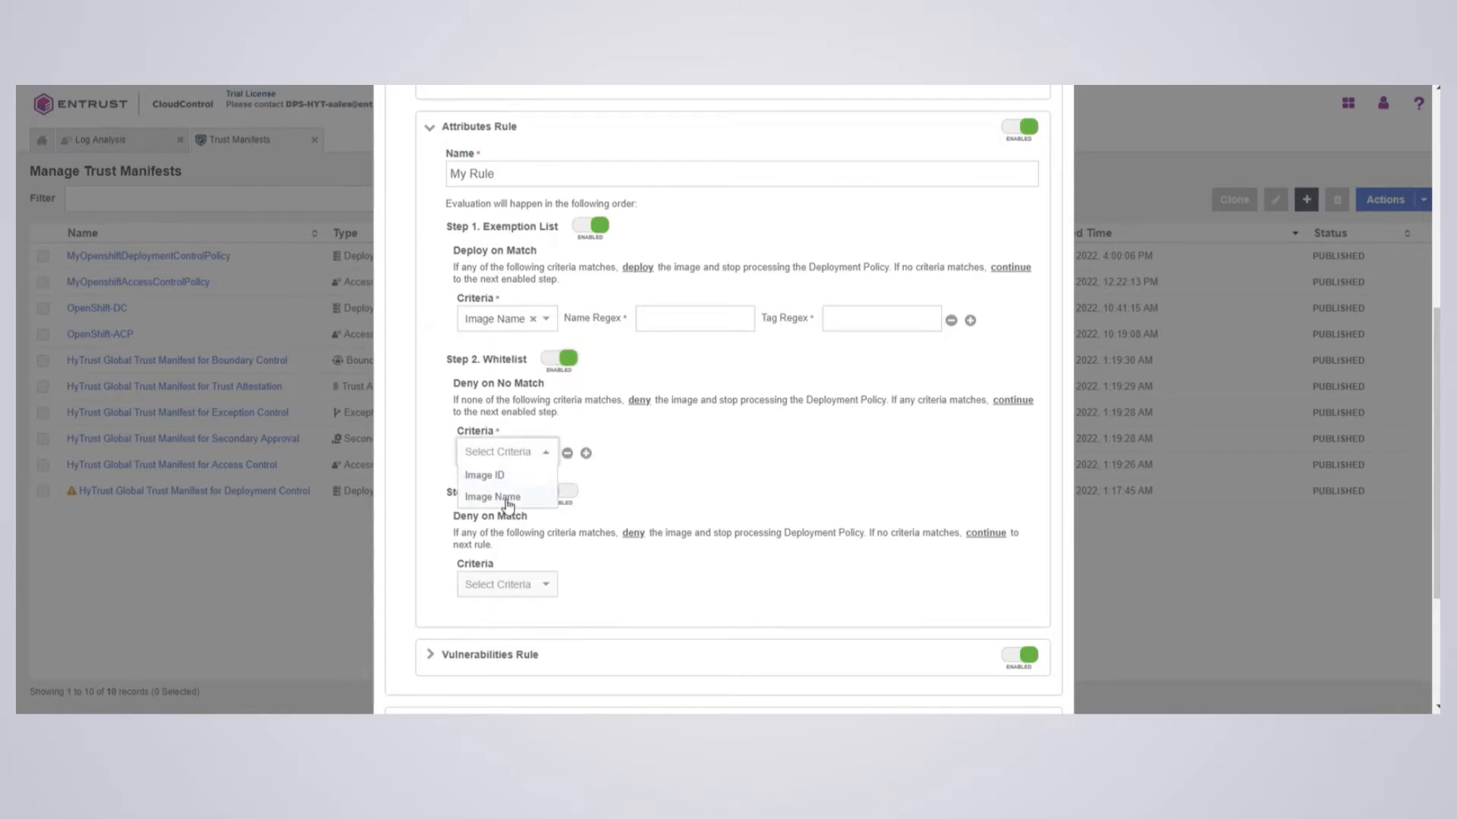
click(502, 498)
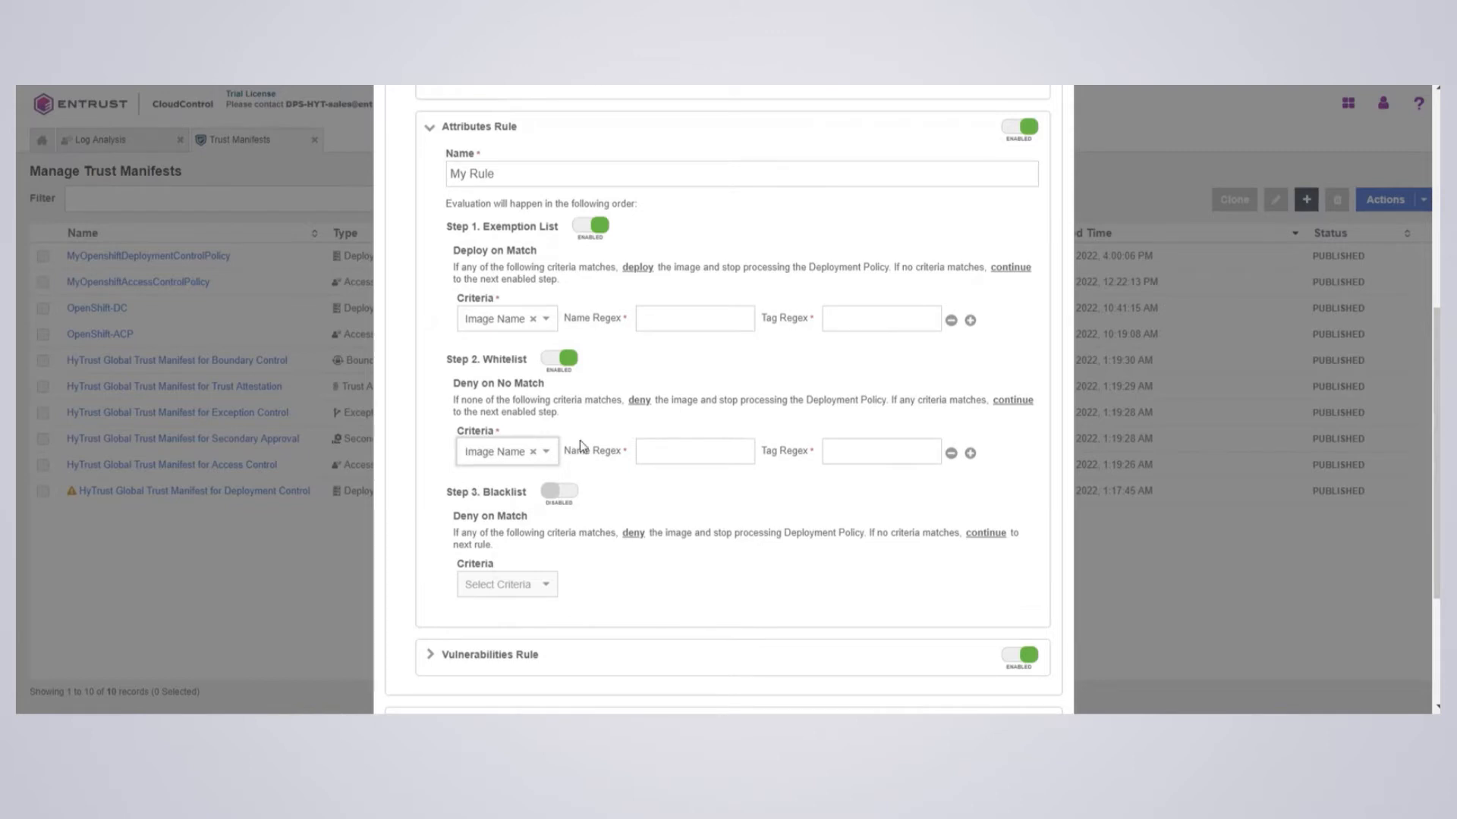
- Review the private registry rules, including the Vulnerabilities Rule's severity thresholds, whitelist and blacklist settings
scroll(714, 386, up, 3)
scroll(685, 372, up, 3)
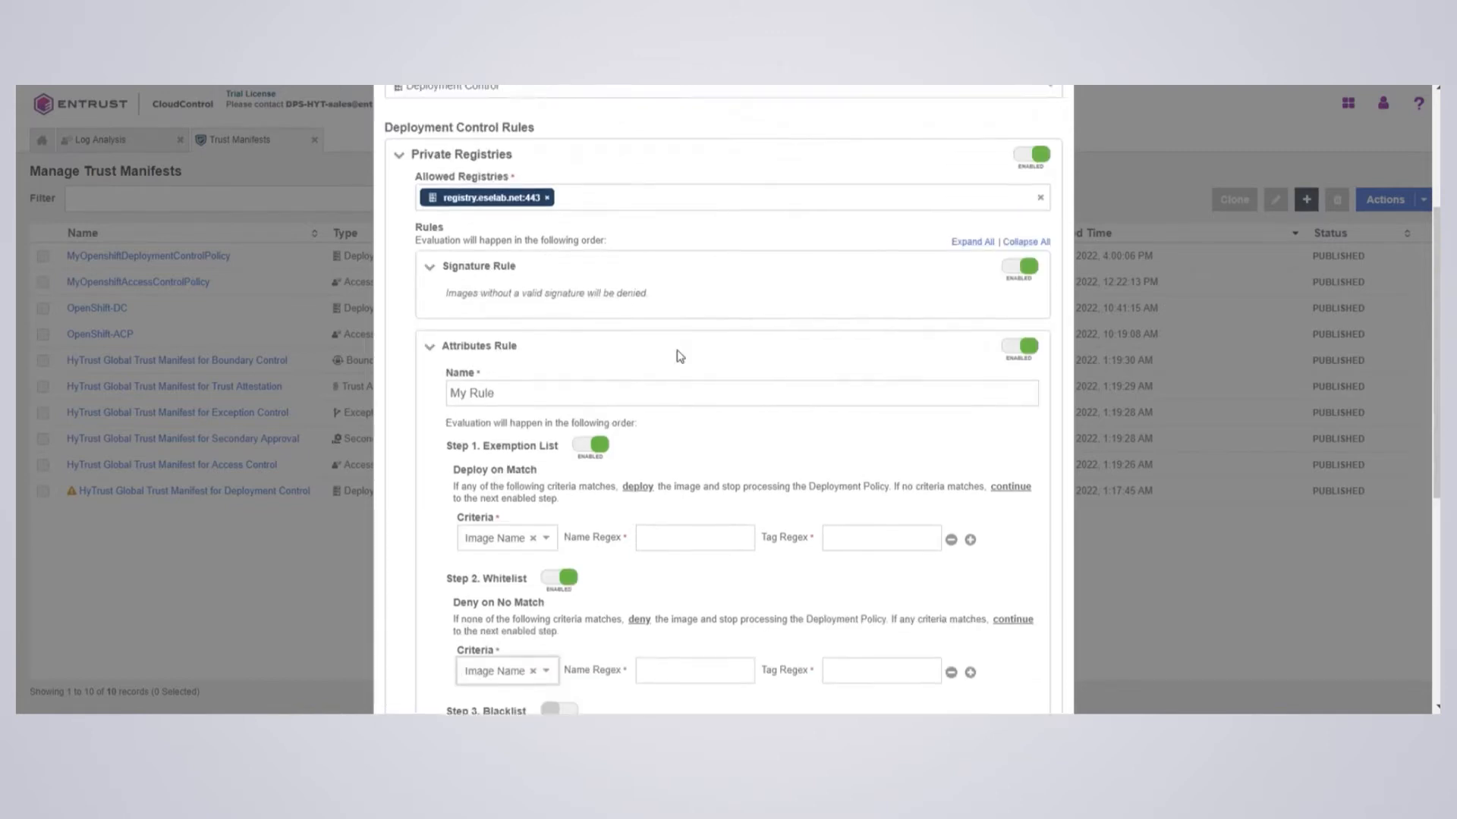
scroll(677, 372, down, 9)
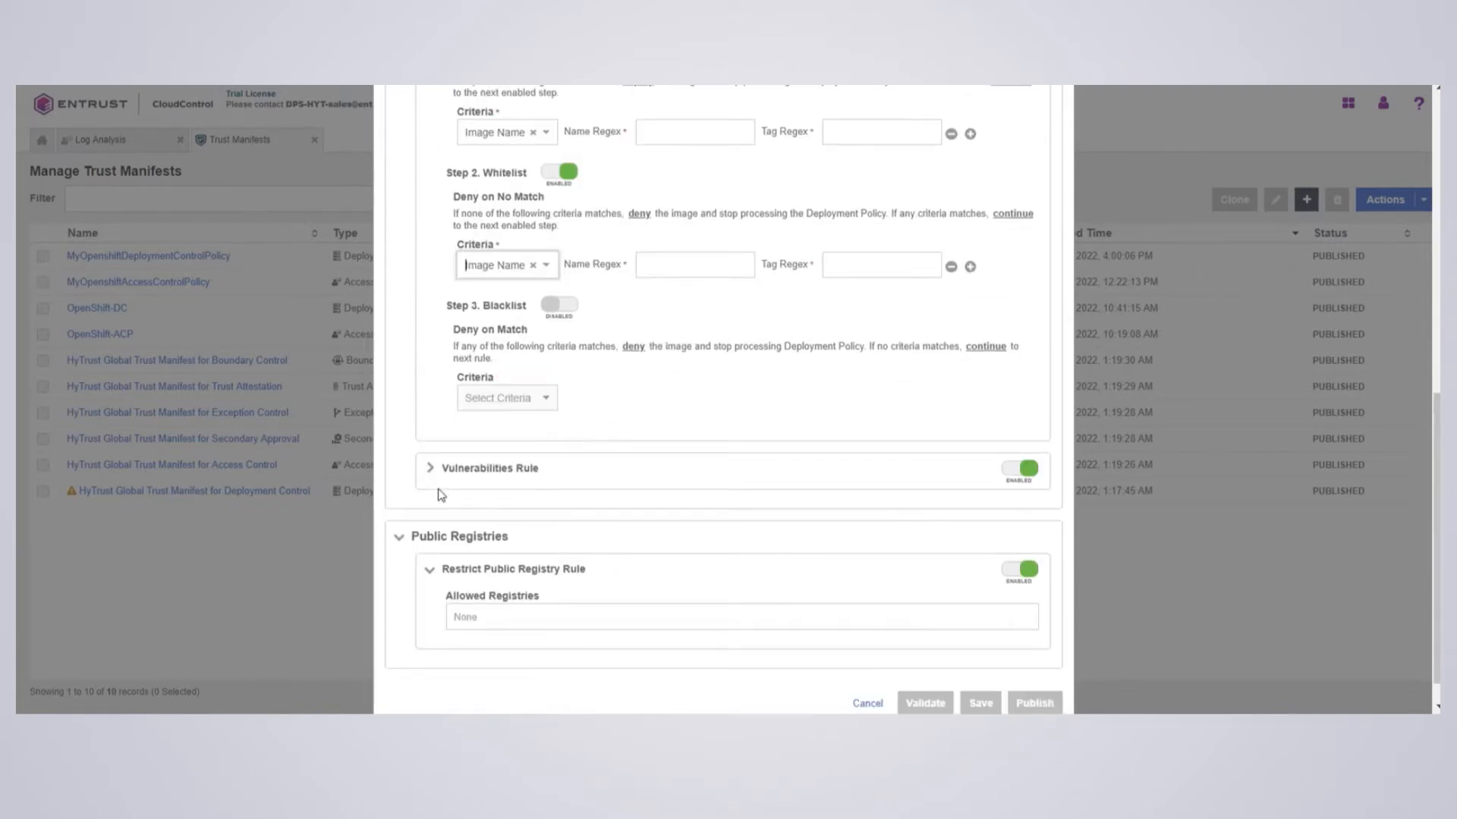
click(430, 468)
scroll(688, 462, down, 4)
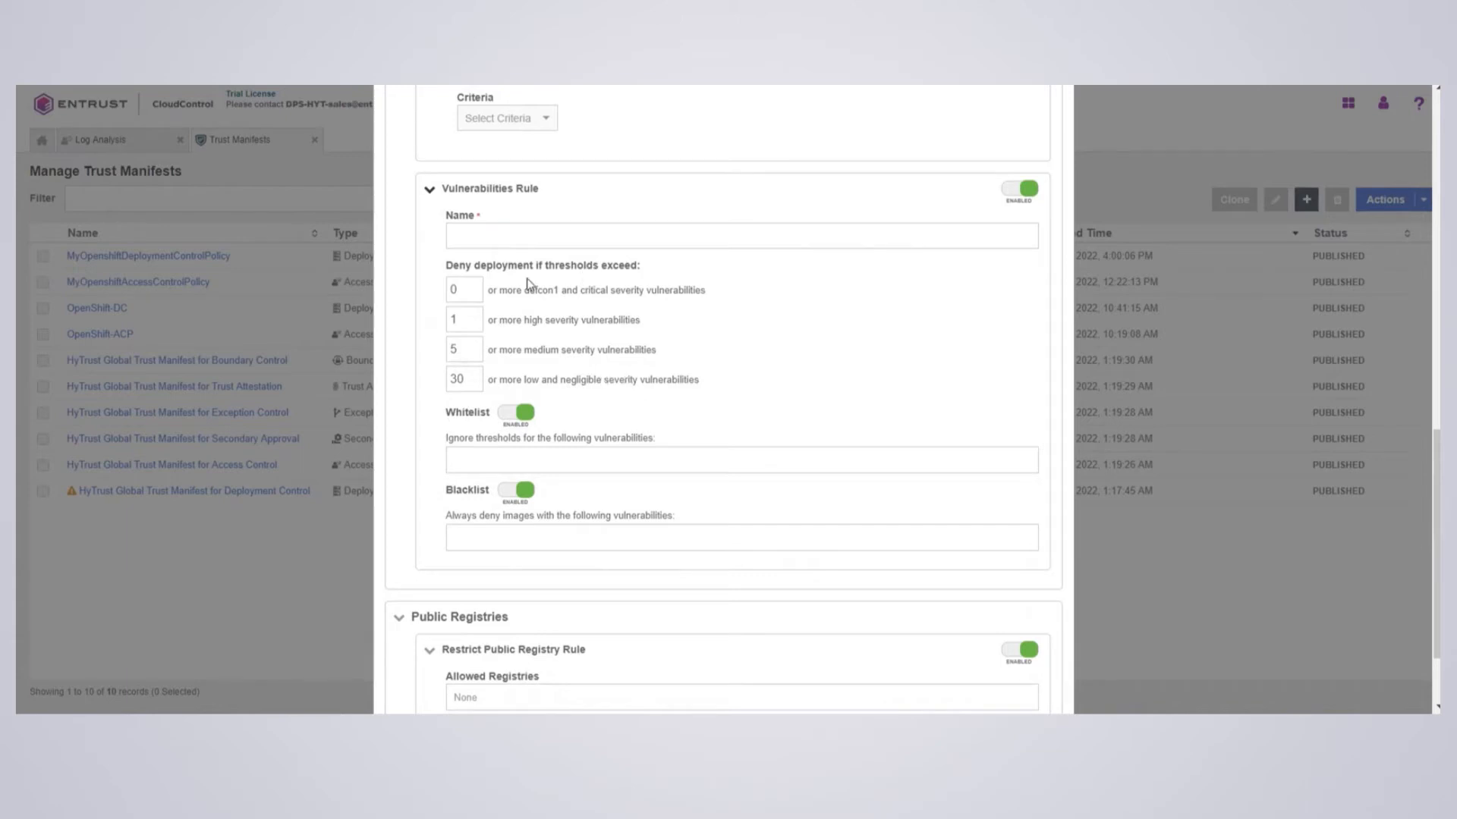
click(429, 189)
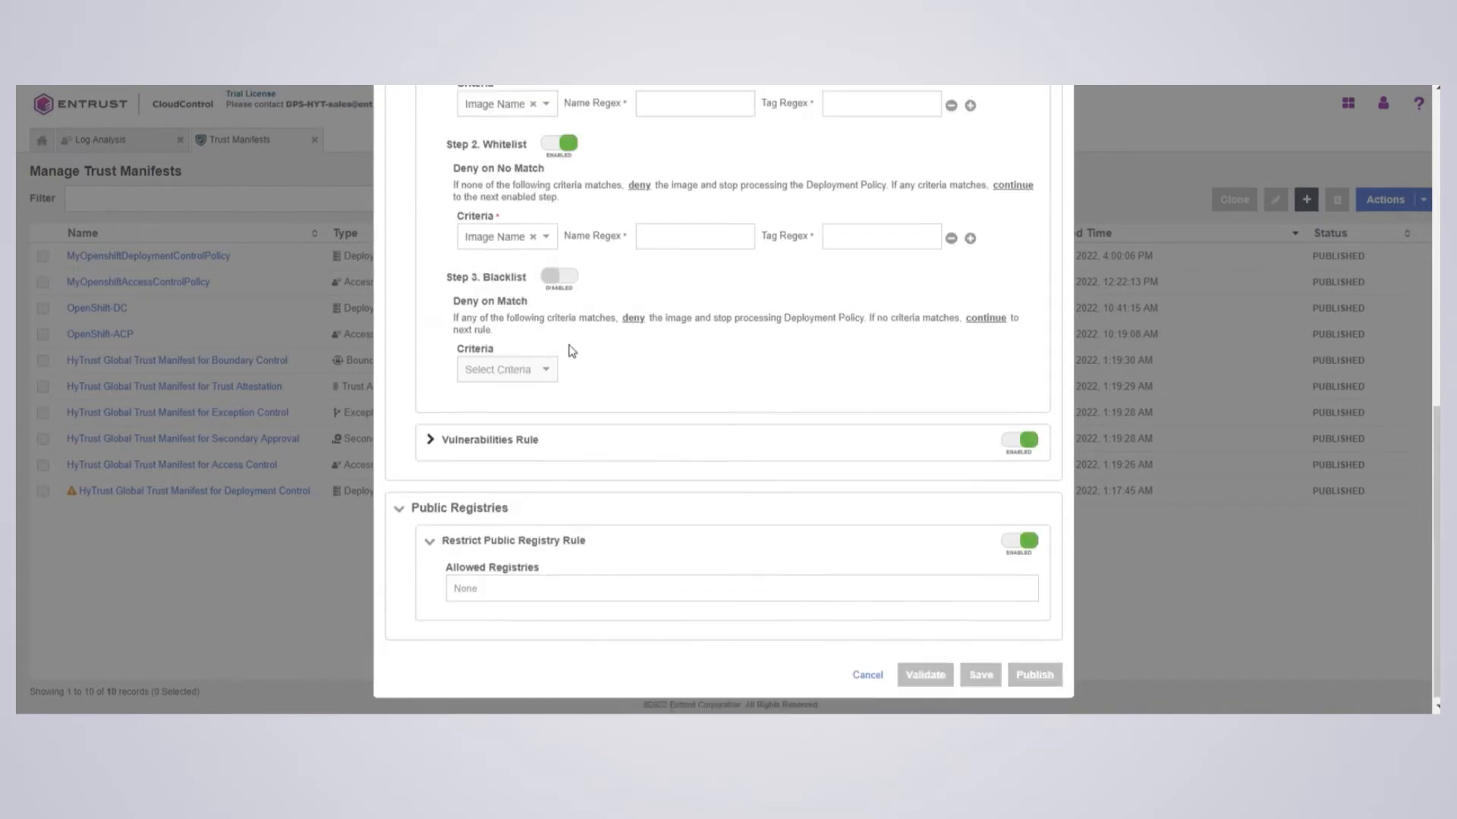
scroll(569, 348, up, 5)
scroll(569, 349, up, 3)
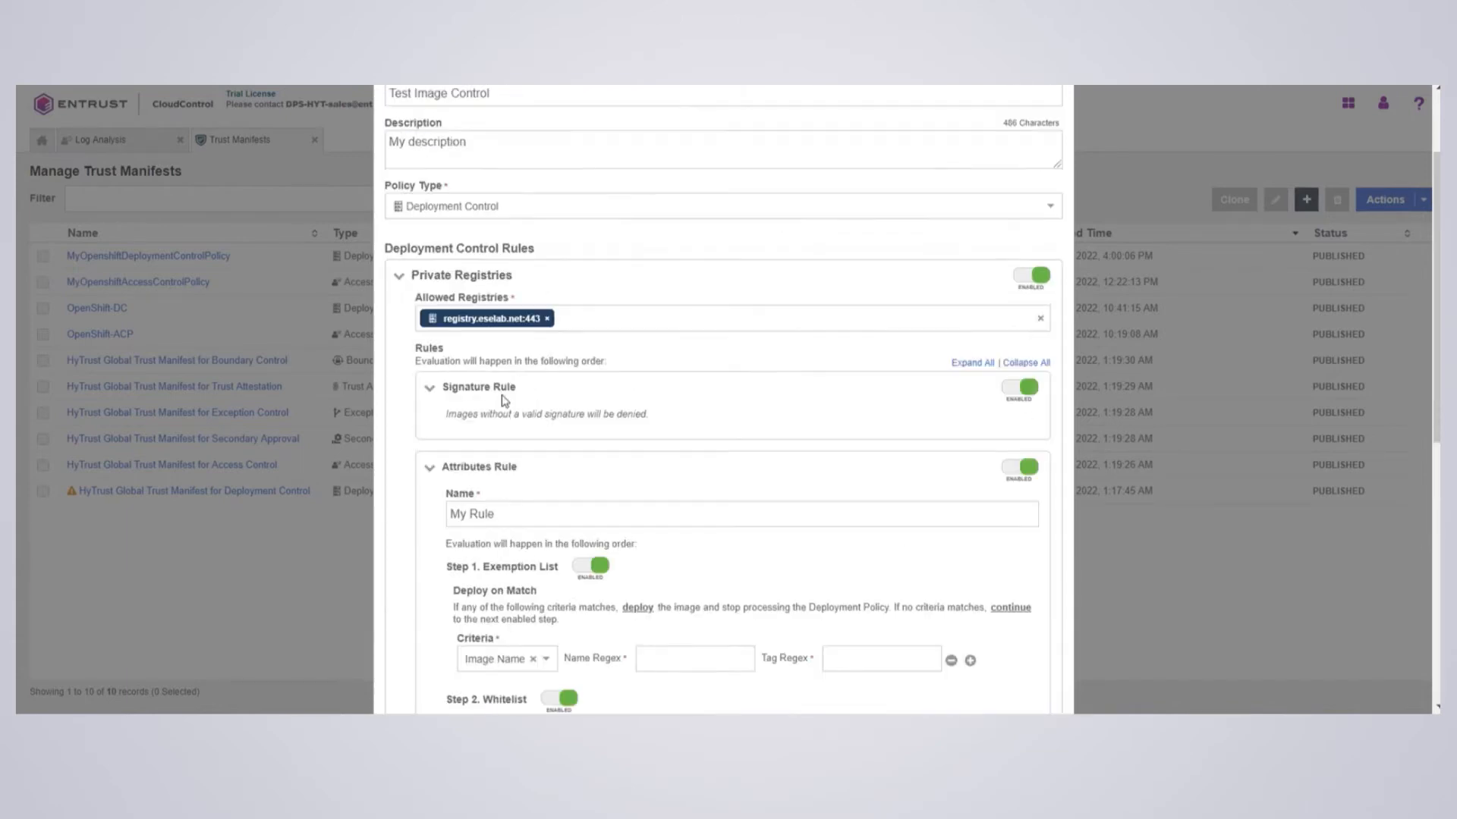
- Collapse the Private Registries section of the Test Image Control manifest
click(398, 279)
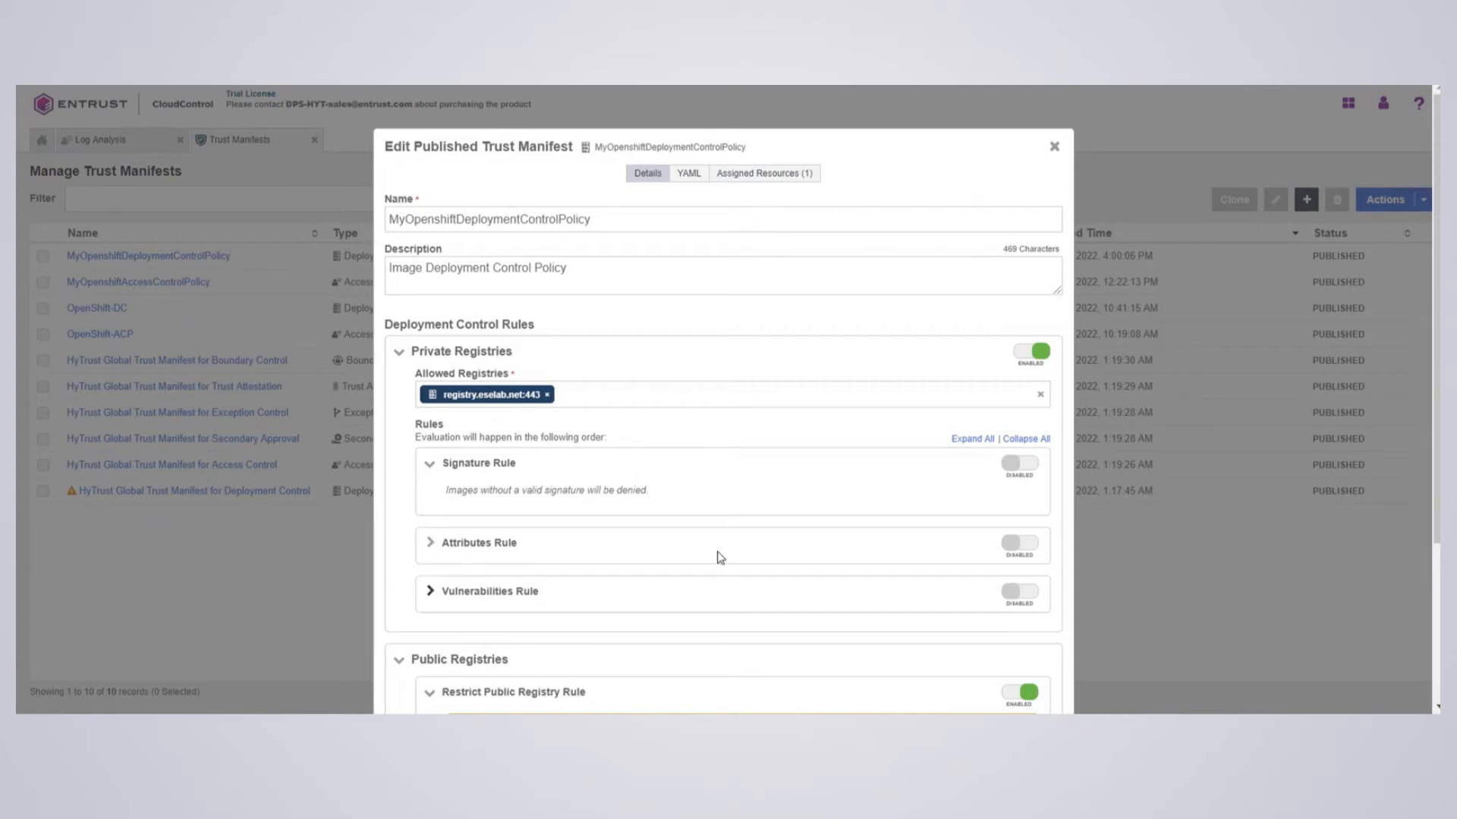
- Enable the private registries' Attributes Rule in MyOpenshiftDeploymentControlPolicy, along with its Exemption List and Whitelist steps
click(1021, 545)
click(426, 545)
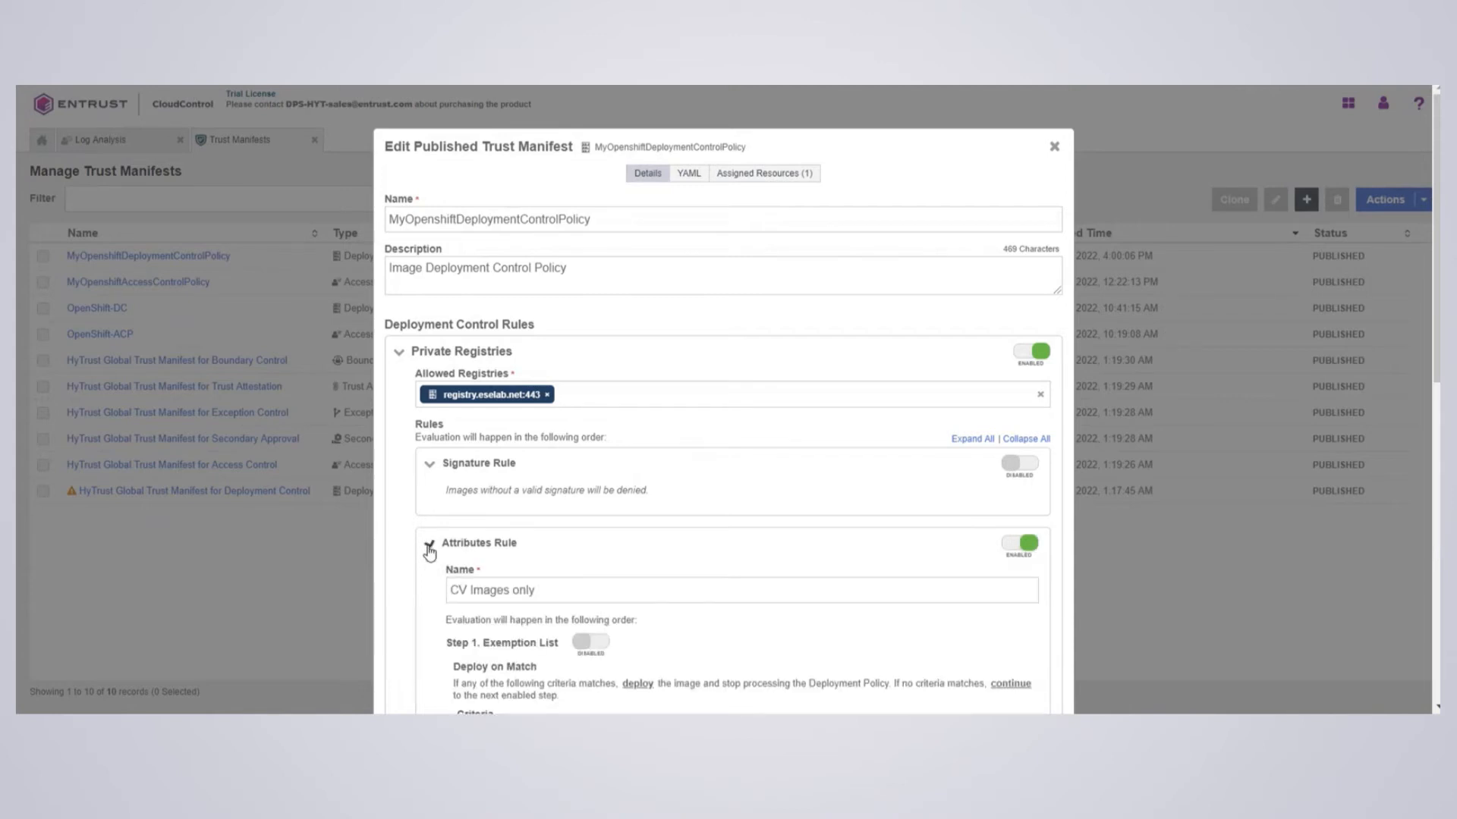
scroll(584, 561, down, 4)
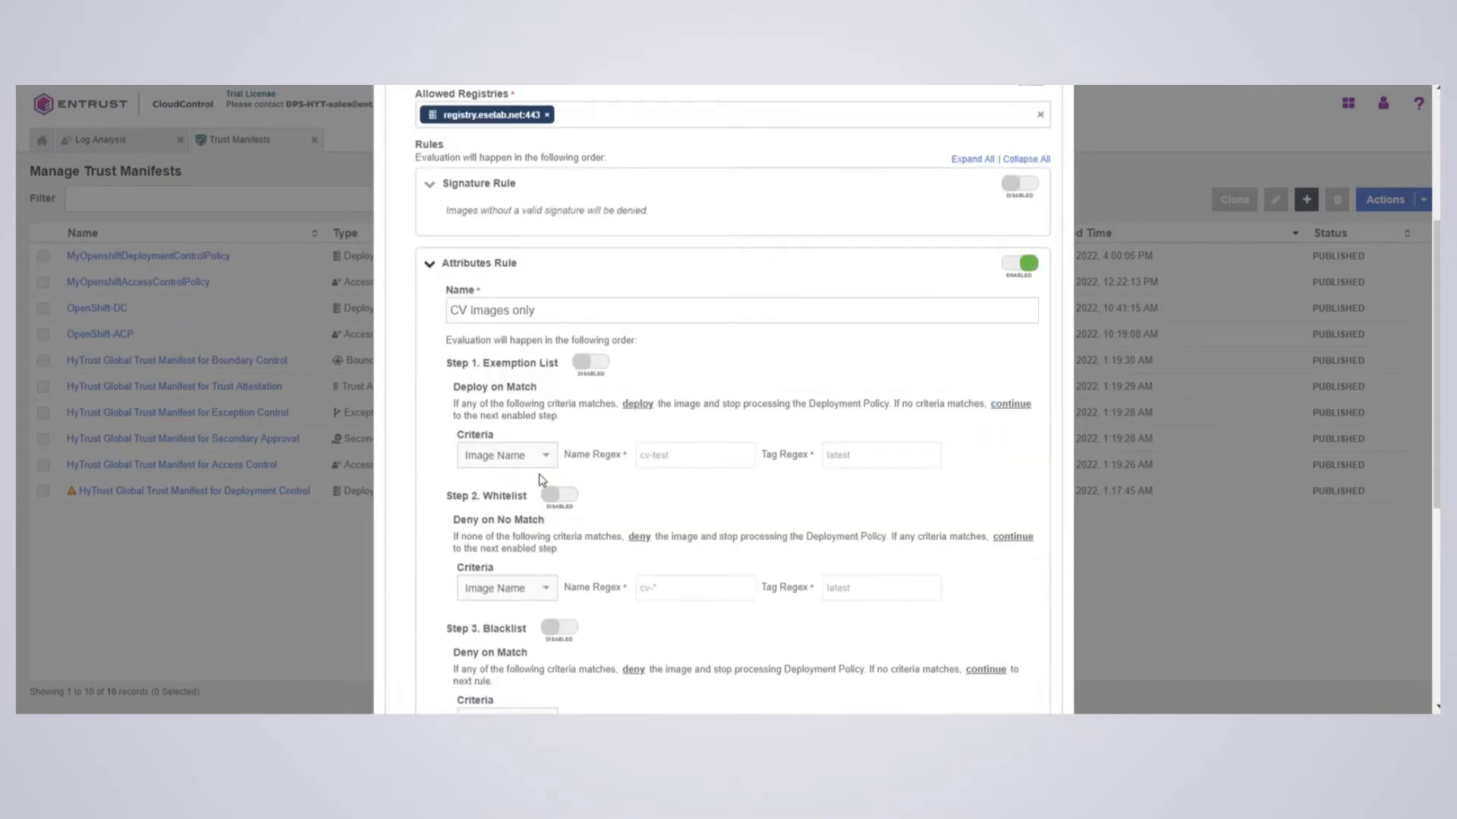
scroll(529, 402, down, 1)
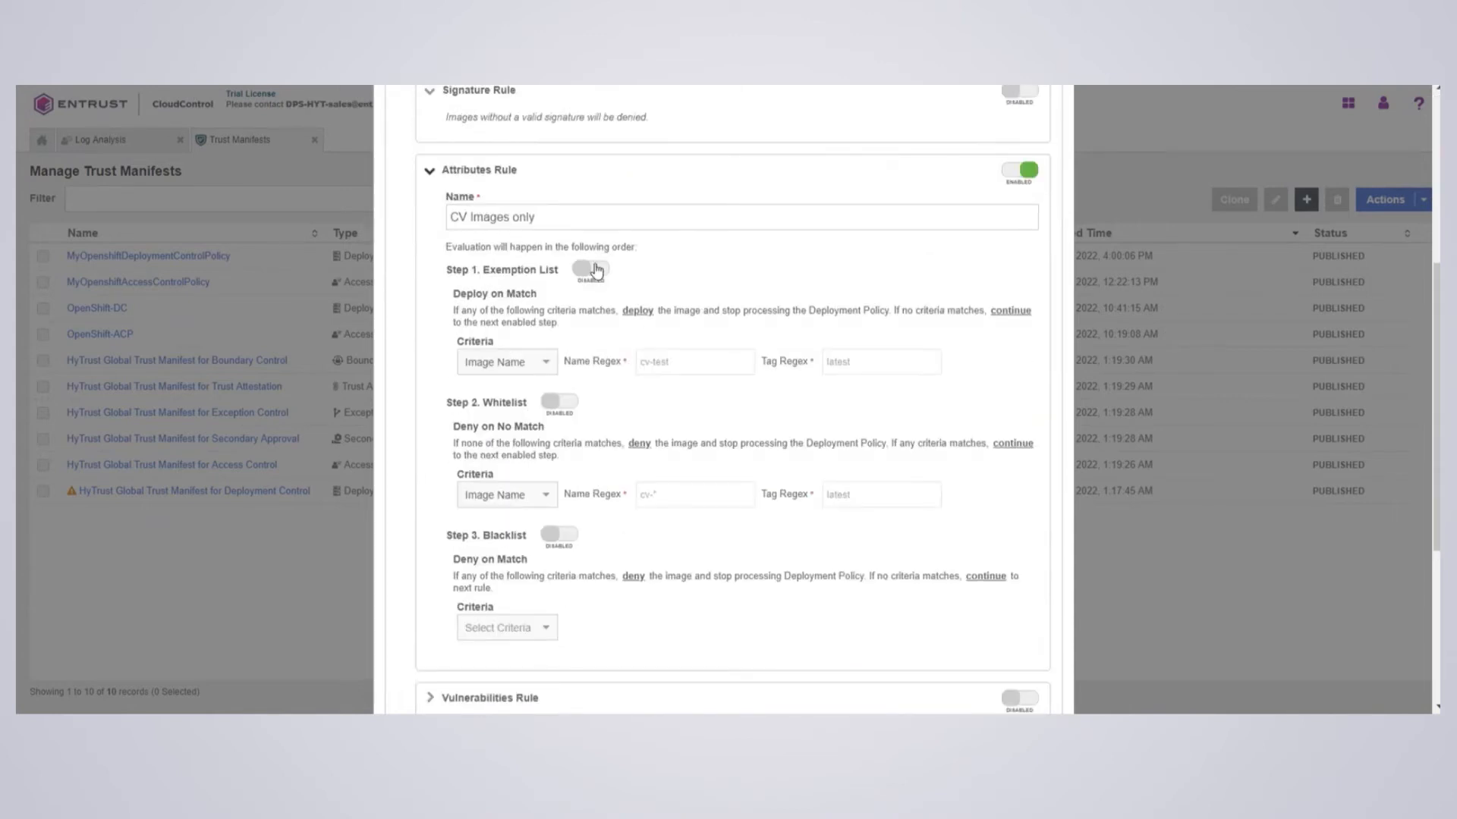
click(597, 270)
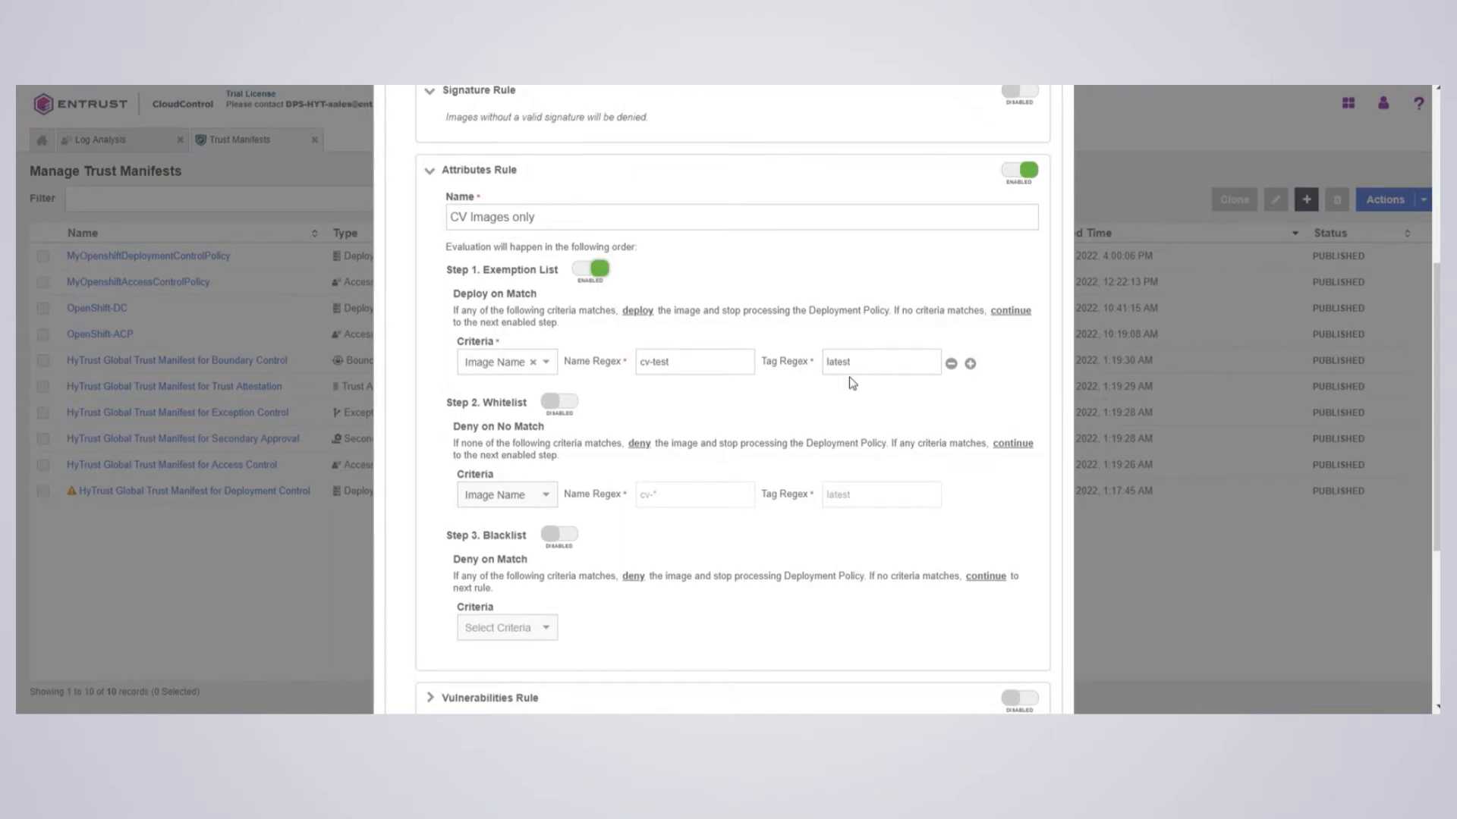
click(565, 402)
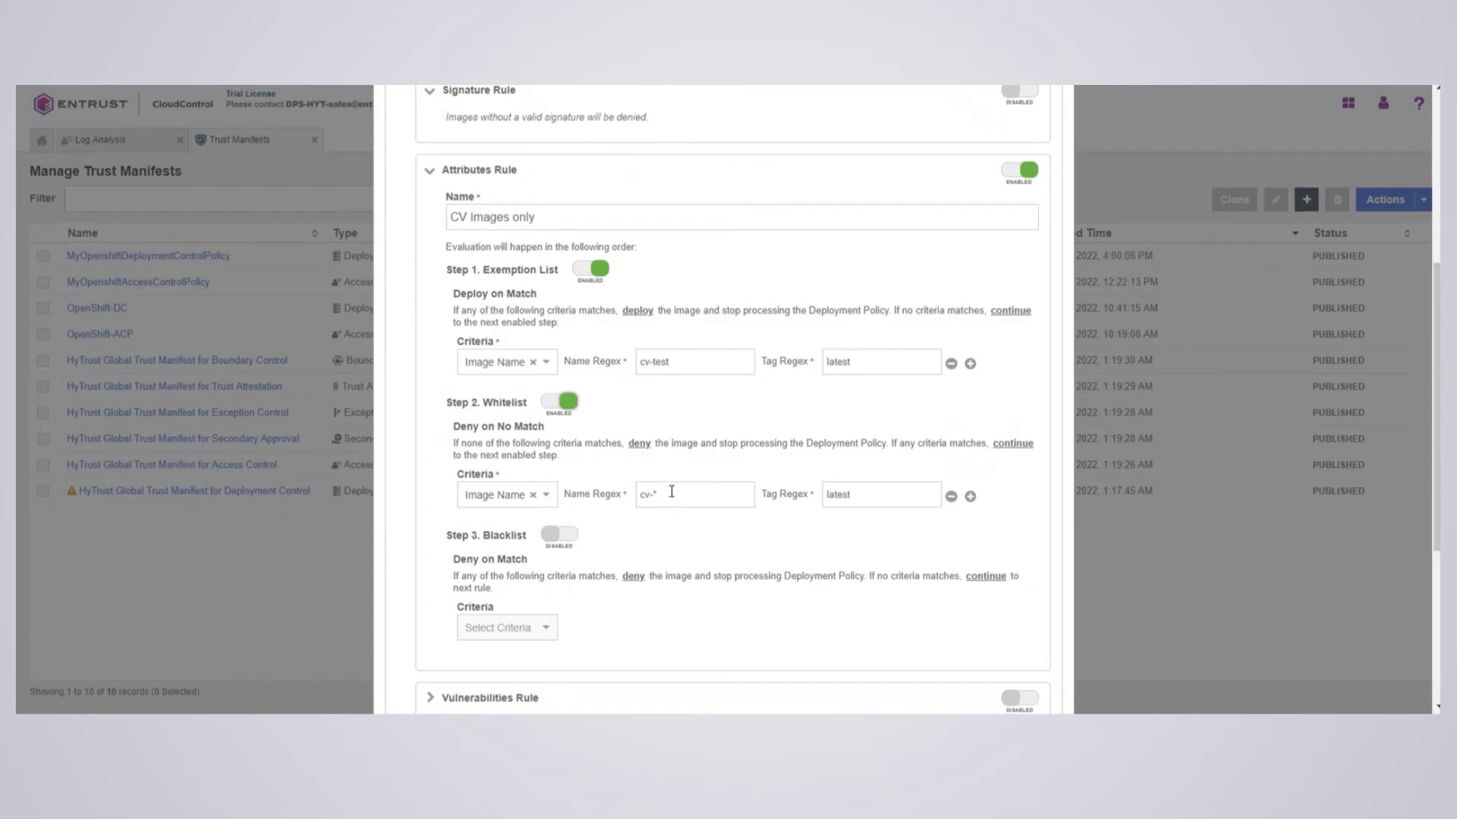
- Review the Attributes Rule's exemption, whitelist and blacklist criteria and the allowed public registries of the policy
scroll(759, 490, down, 2)
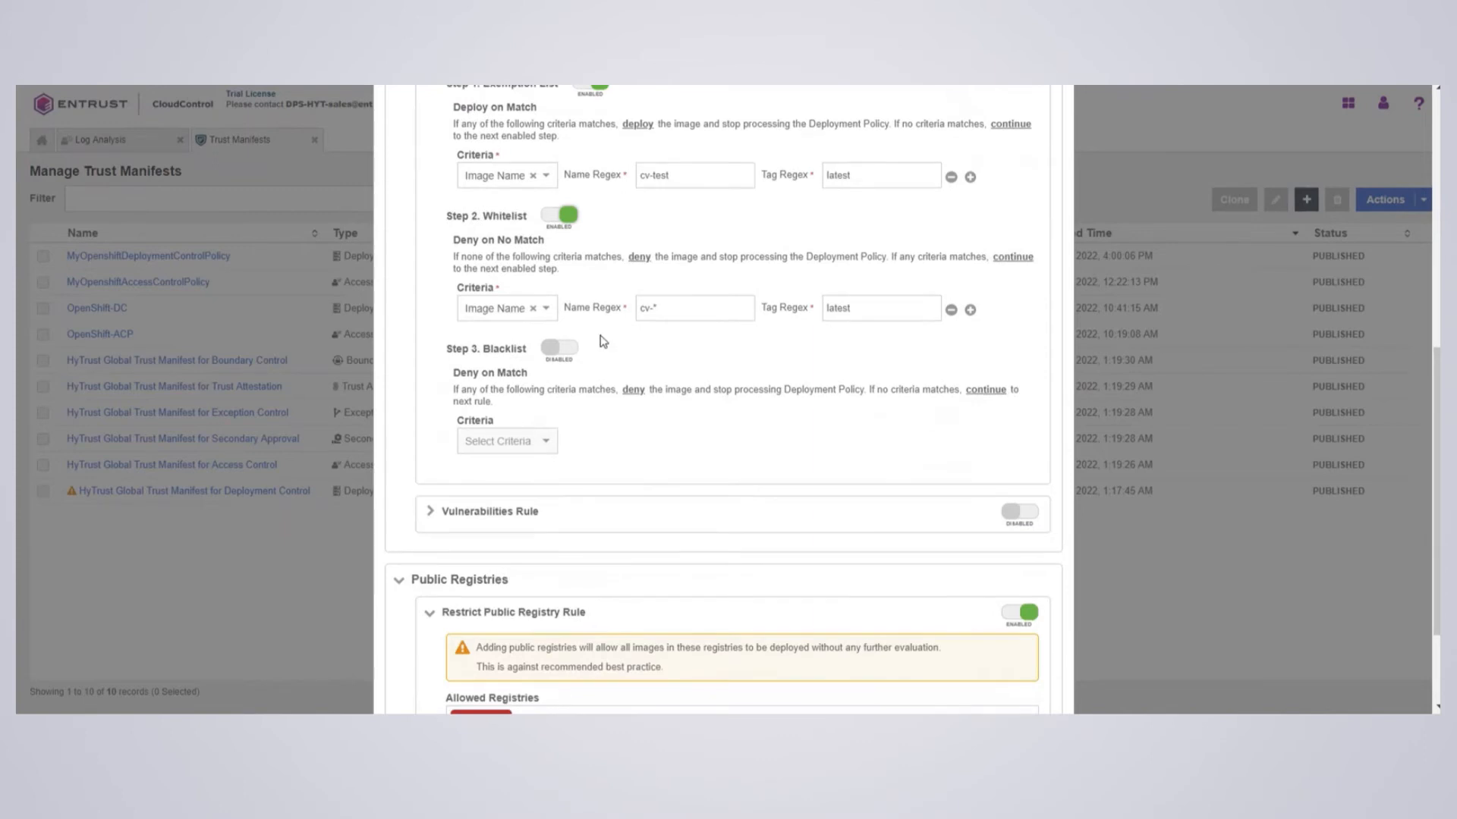
scroll(589, 320, down, 2)
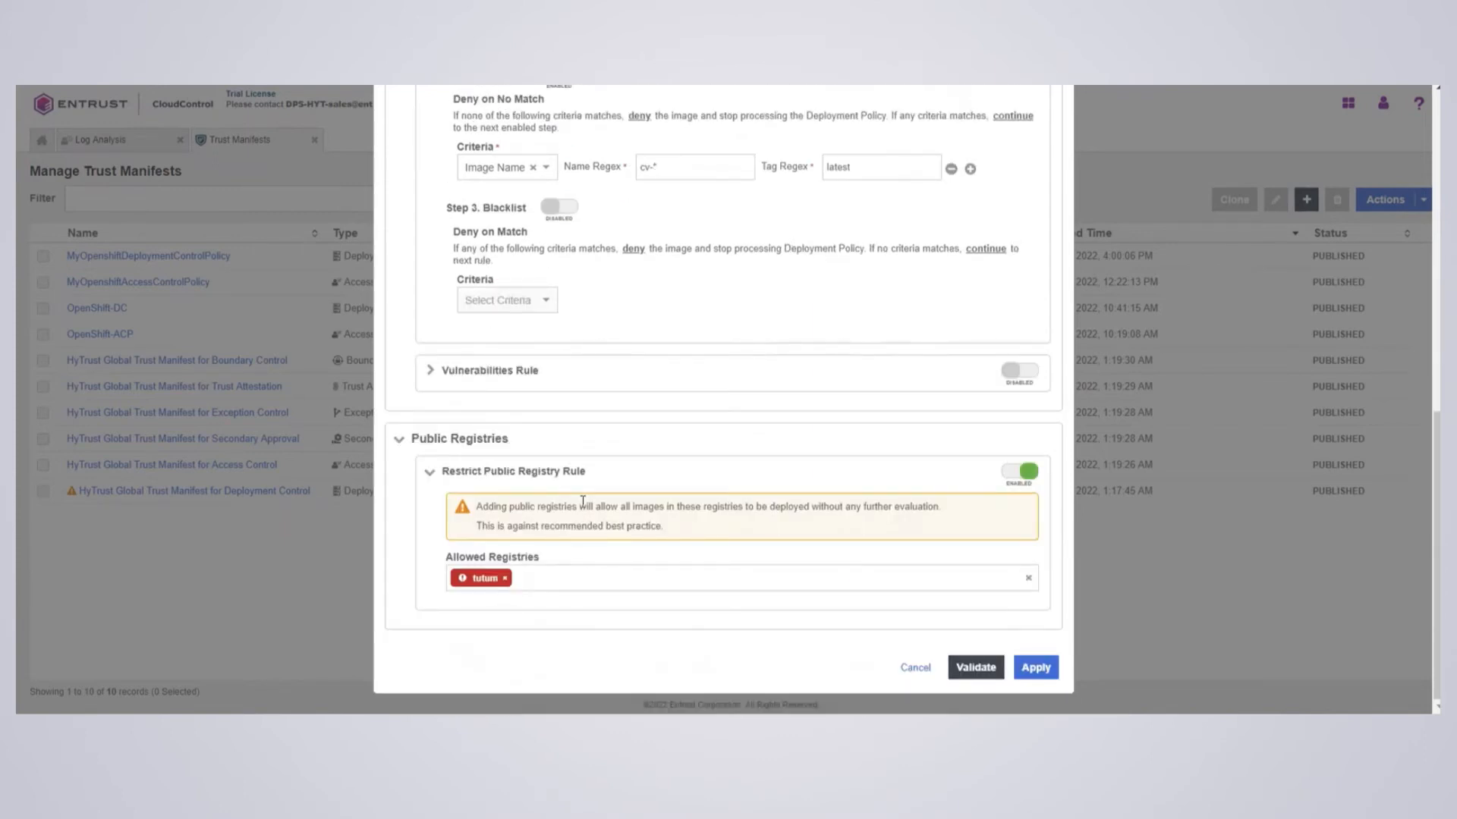
scroll(588, 503, up, 5)
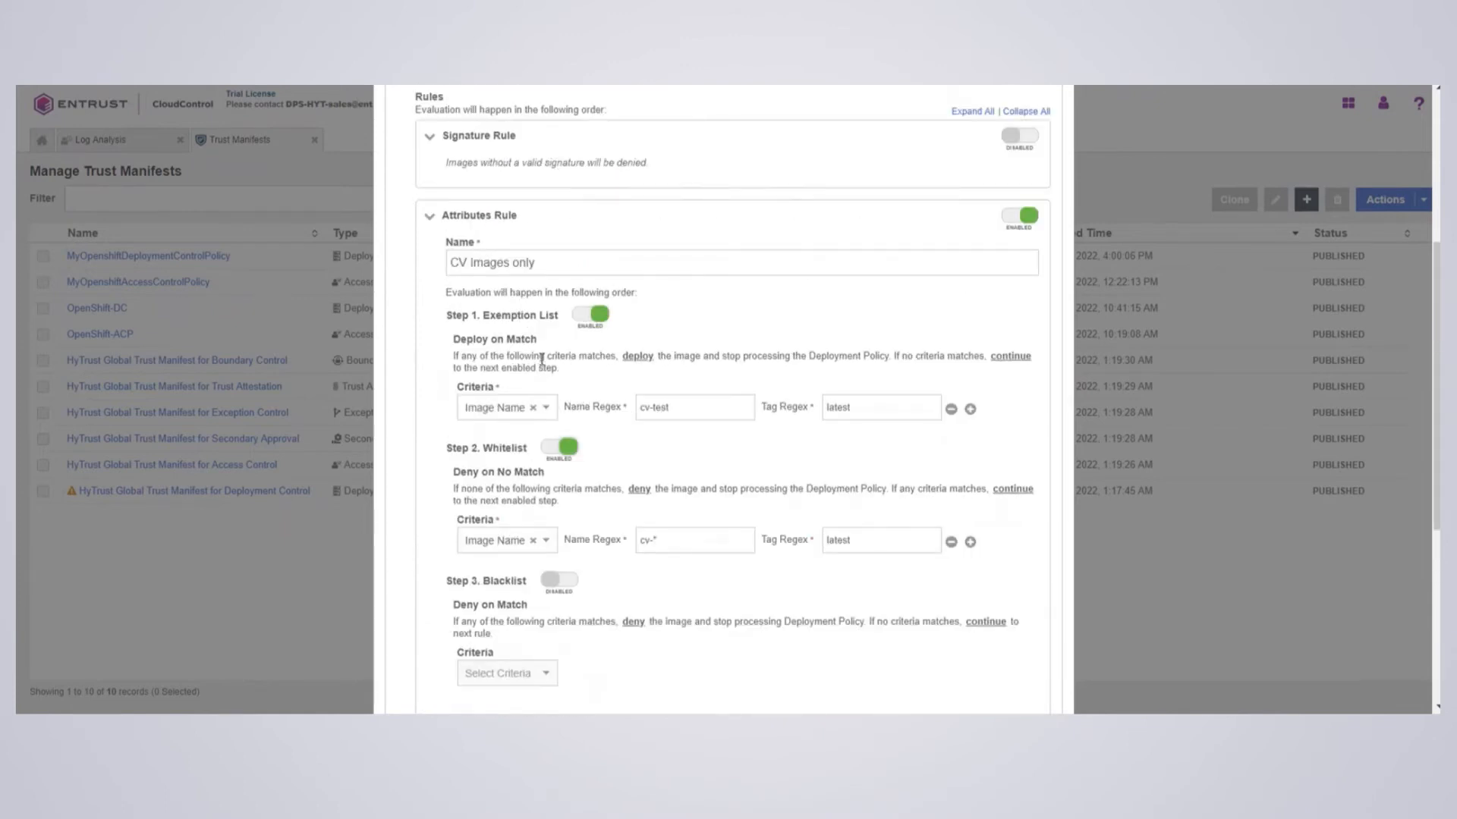
scroll(535, 334, up, 1)
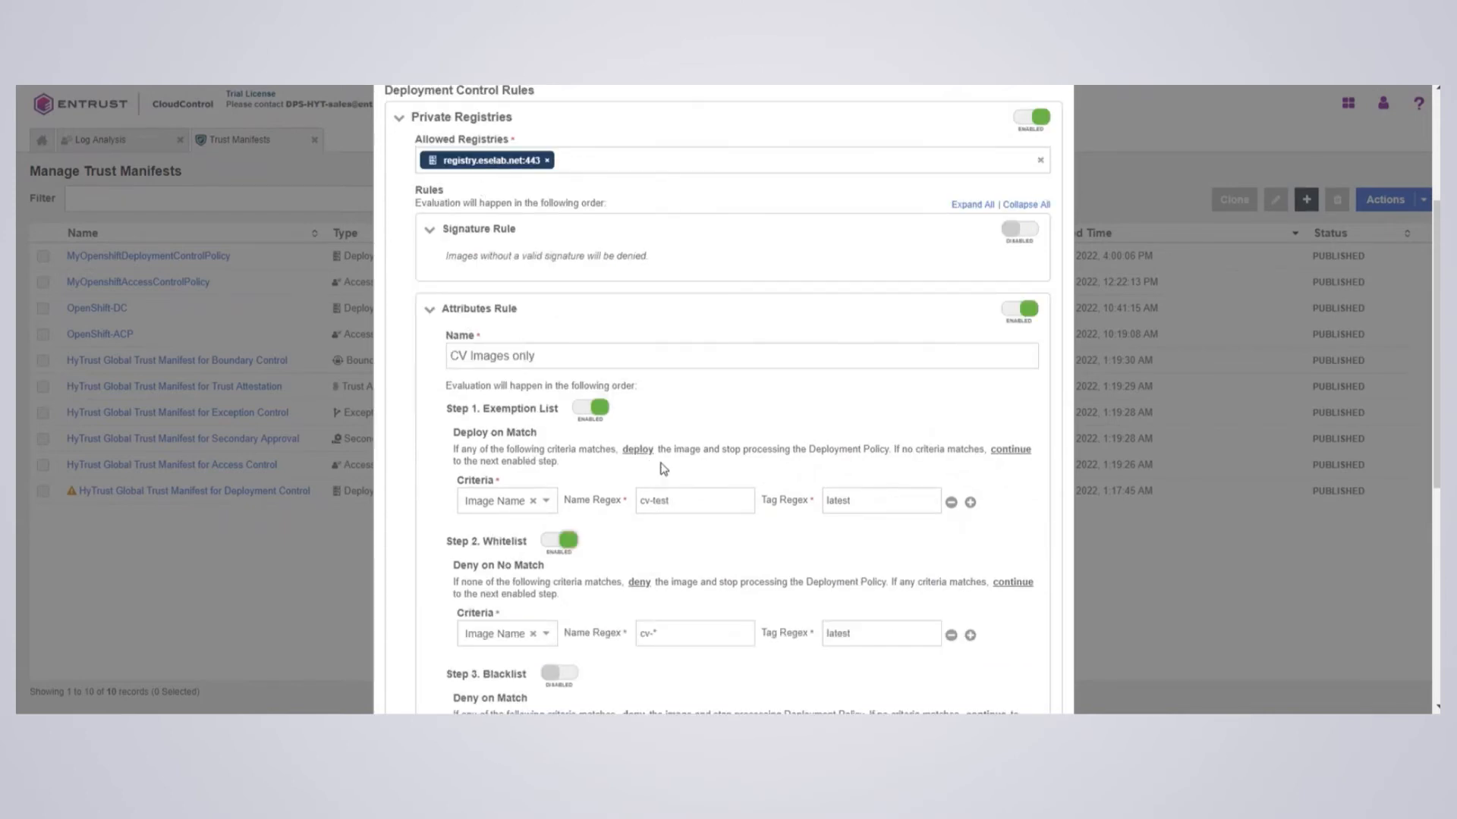
scroll(663, 465, down, 1)
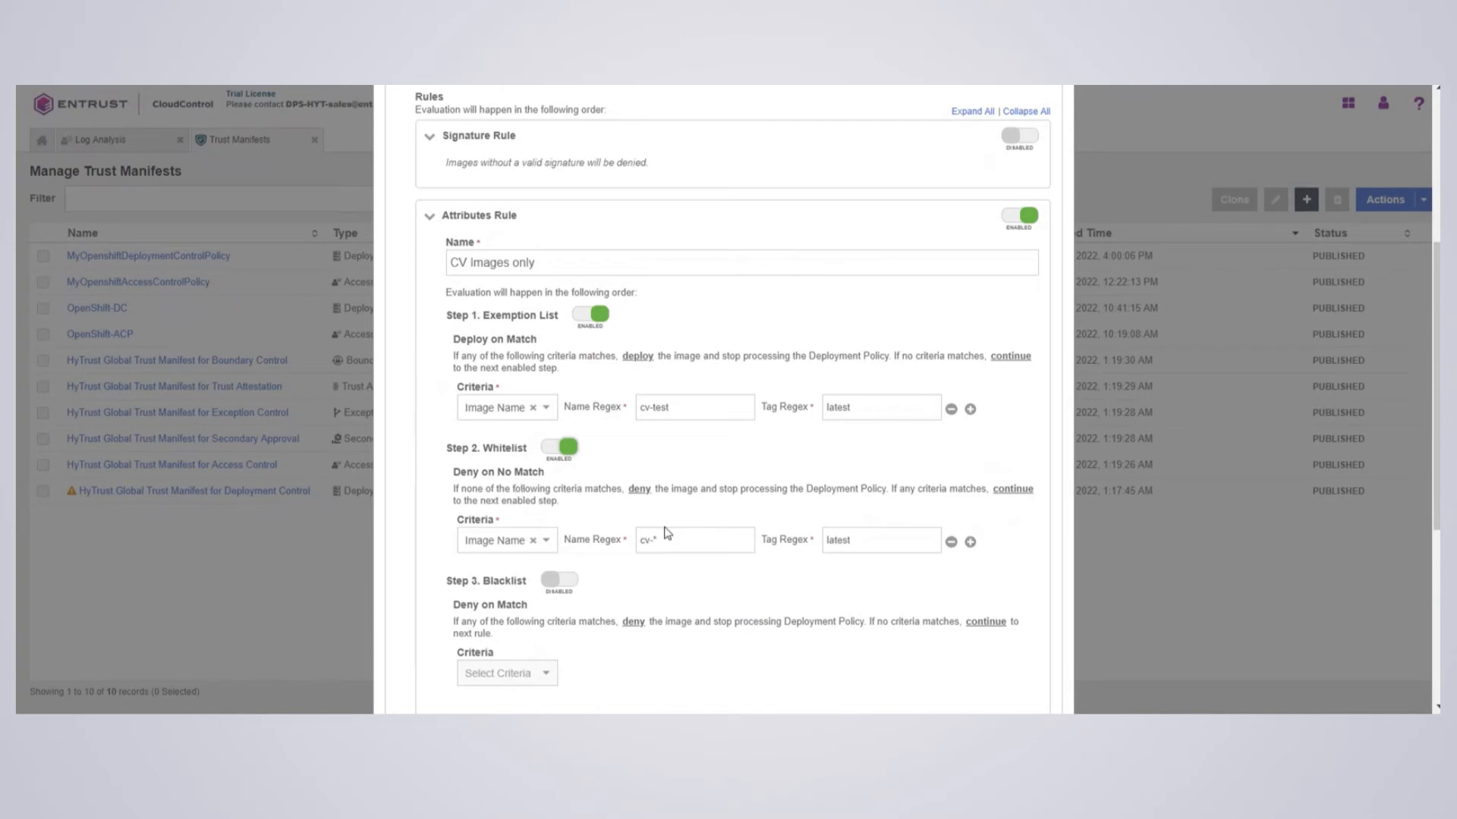
scroll(611, 455, down, 4)
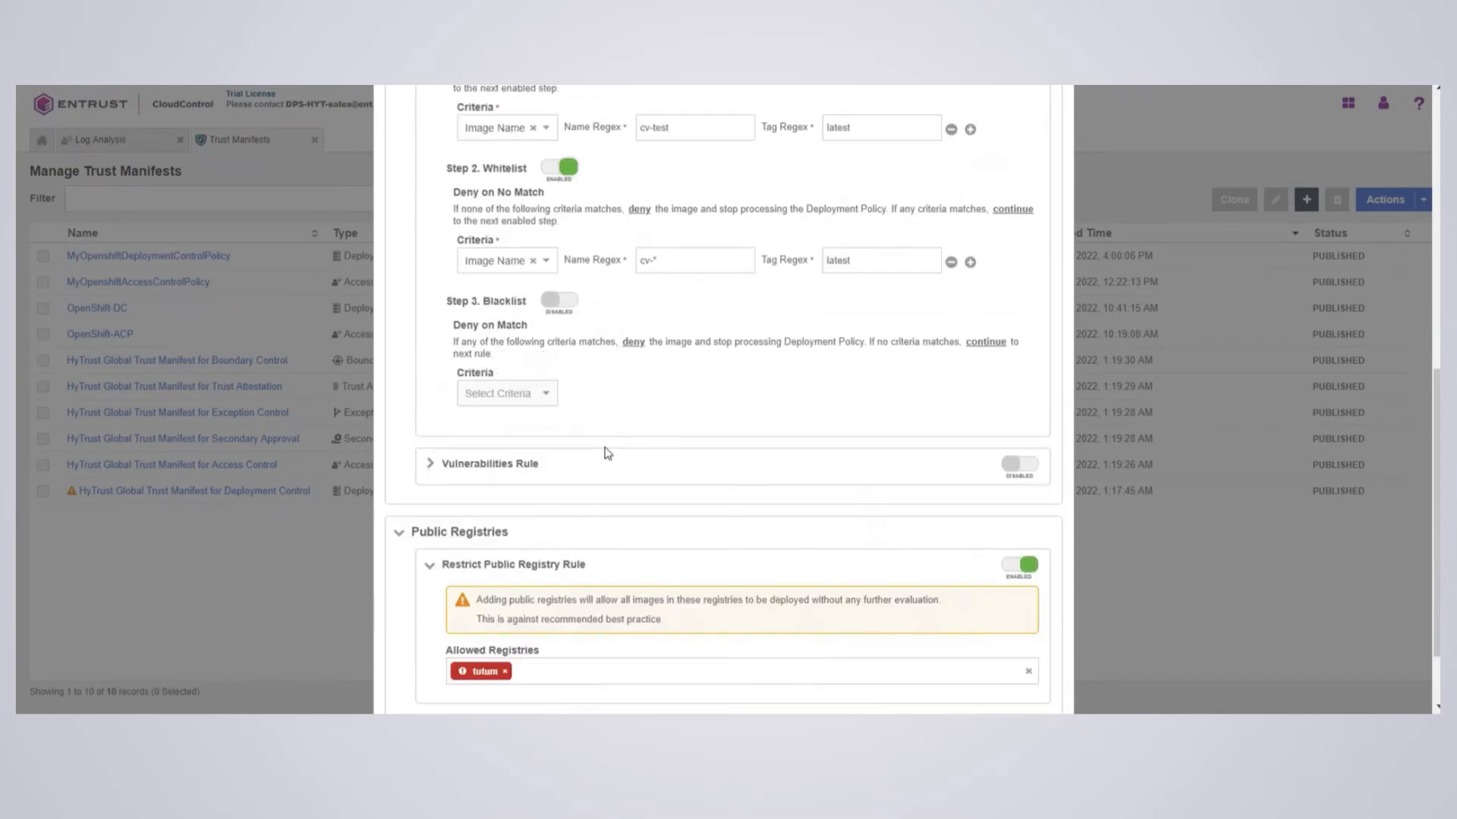
scroll(605, 450, up, 1)
scroll(758, 546, down, 3)
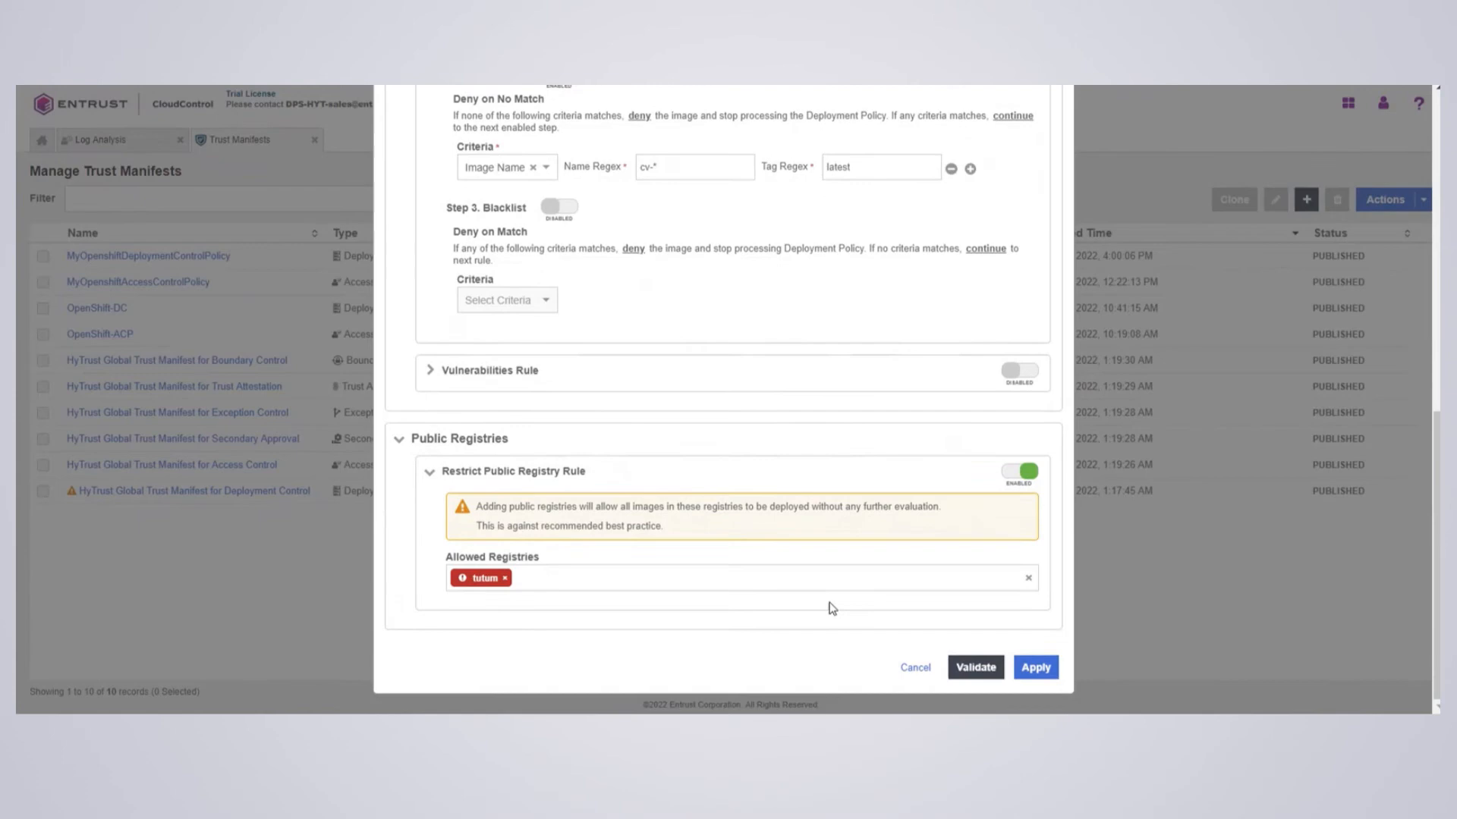
- Validate the edited MyOpenshiftDeploymentControlPolicy and apply its changes to the assigned resources
click(975, 669)
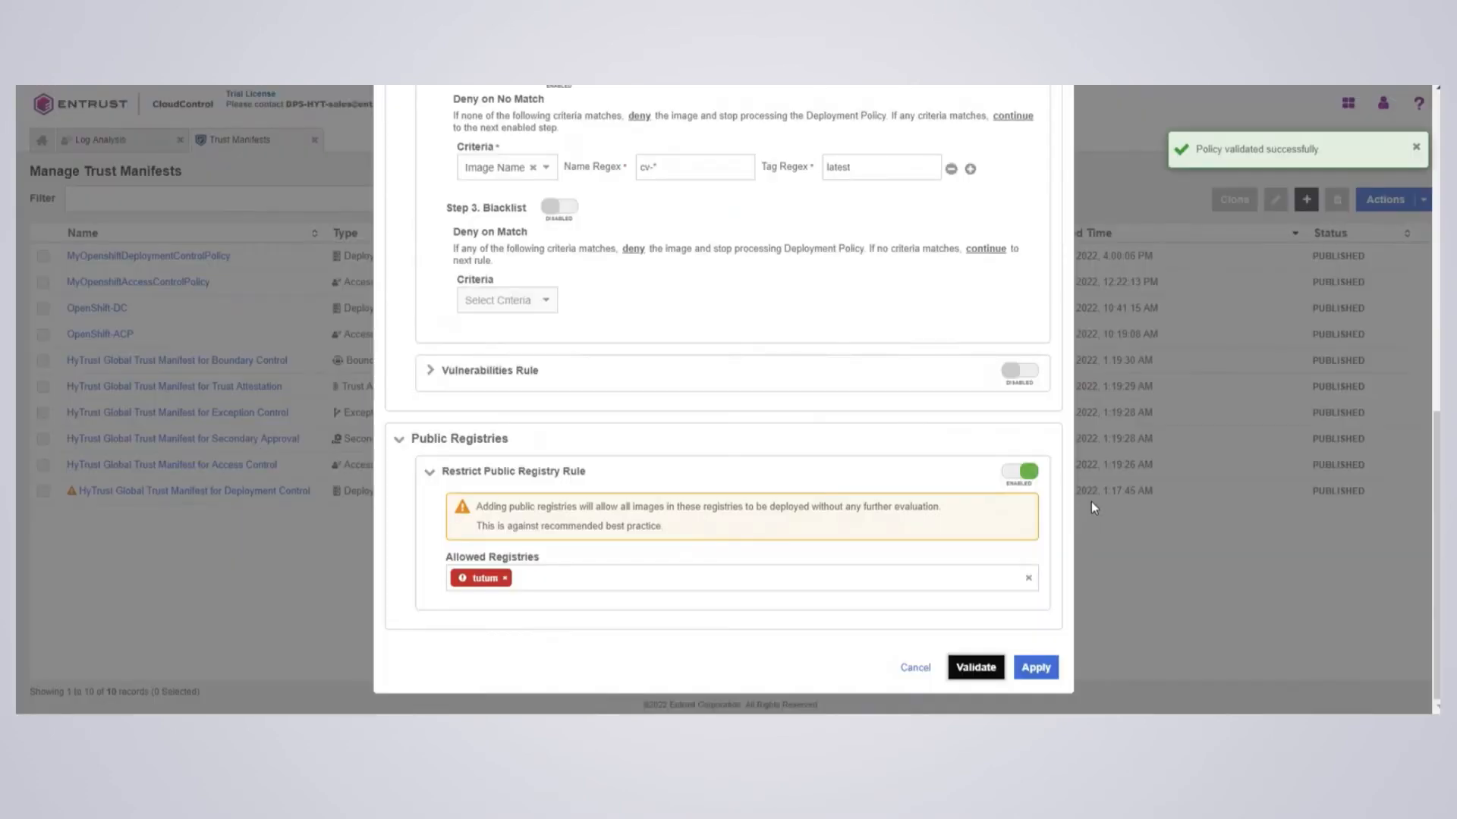
click(1035, 670)
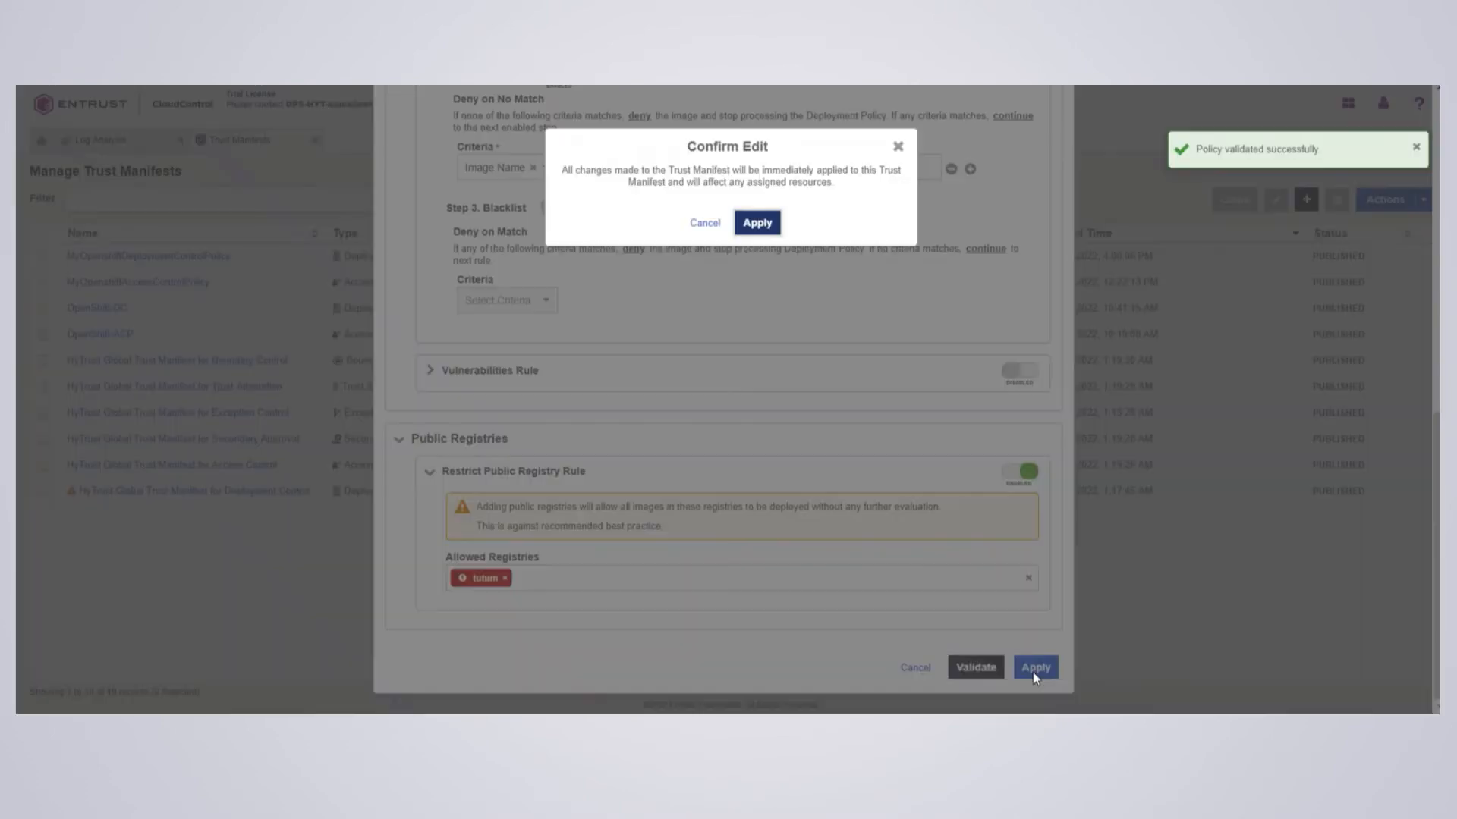
click(758, 222)
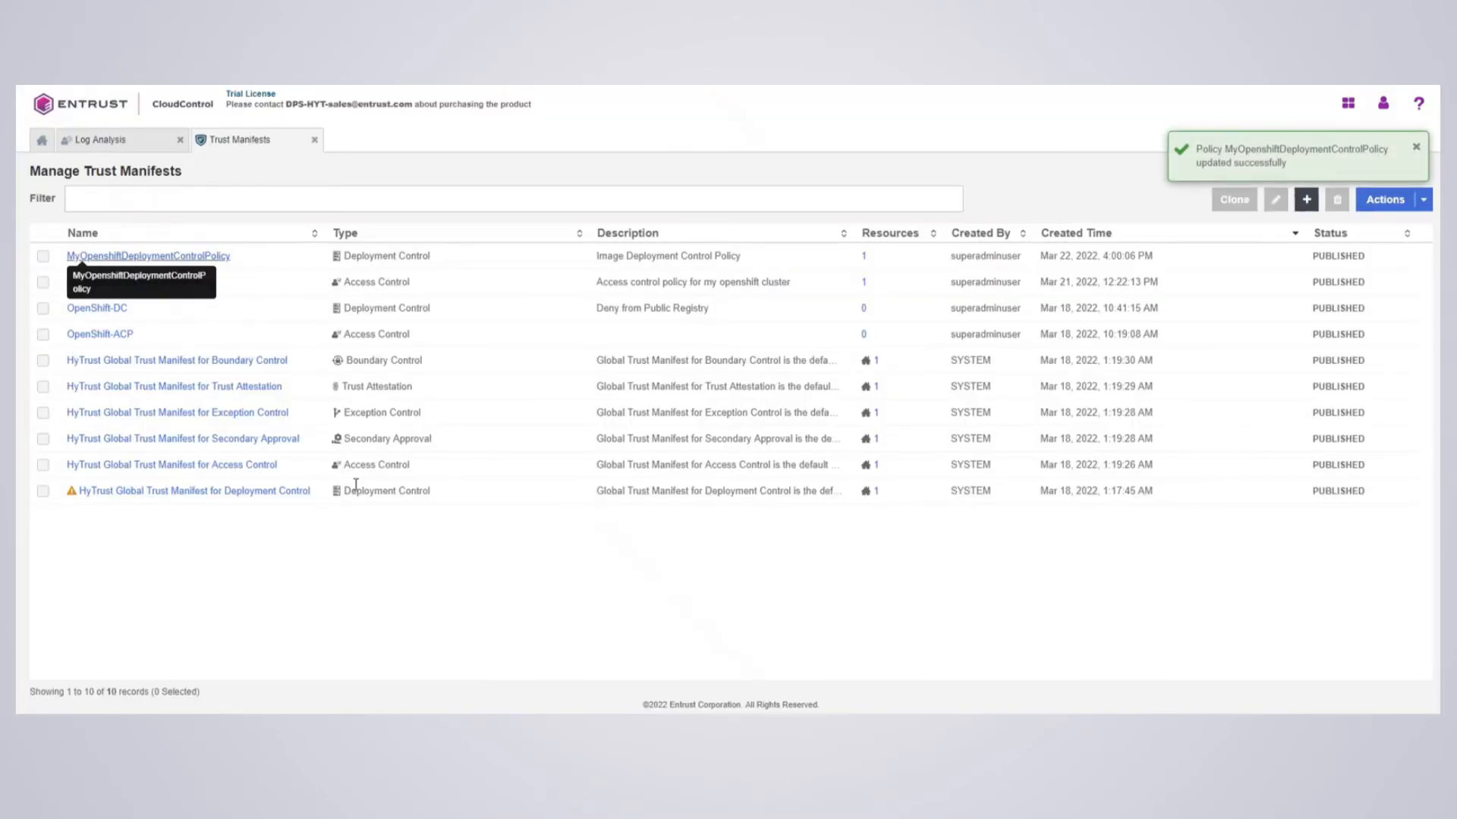
- Open the details of registry.eslab.net from the image registries inventory
click(42, 141)
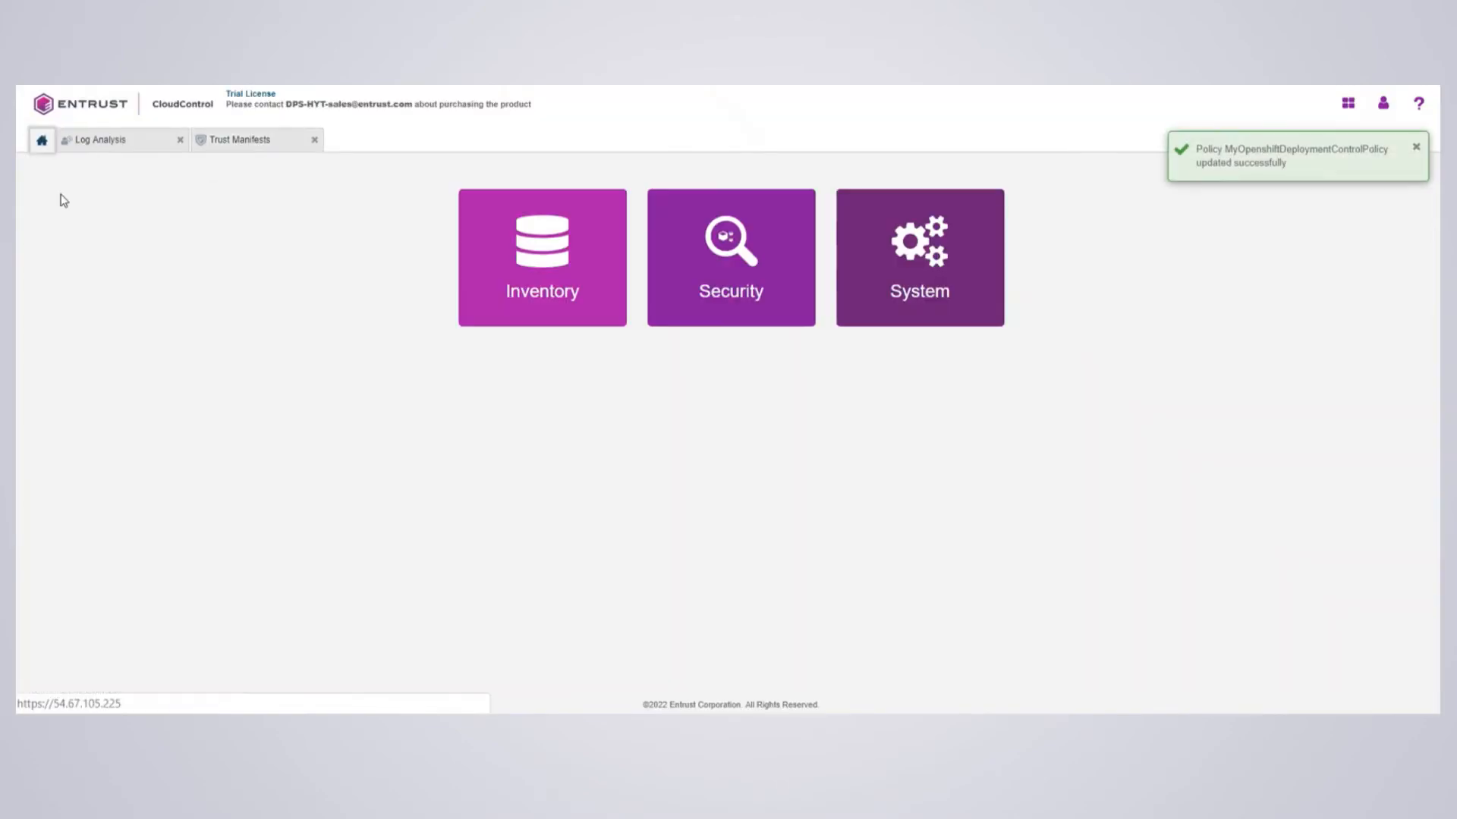
click(532, 270)
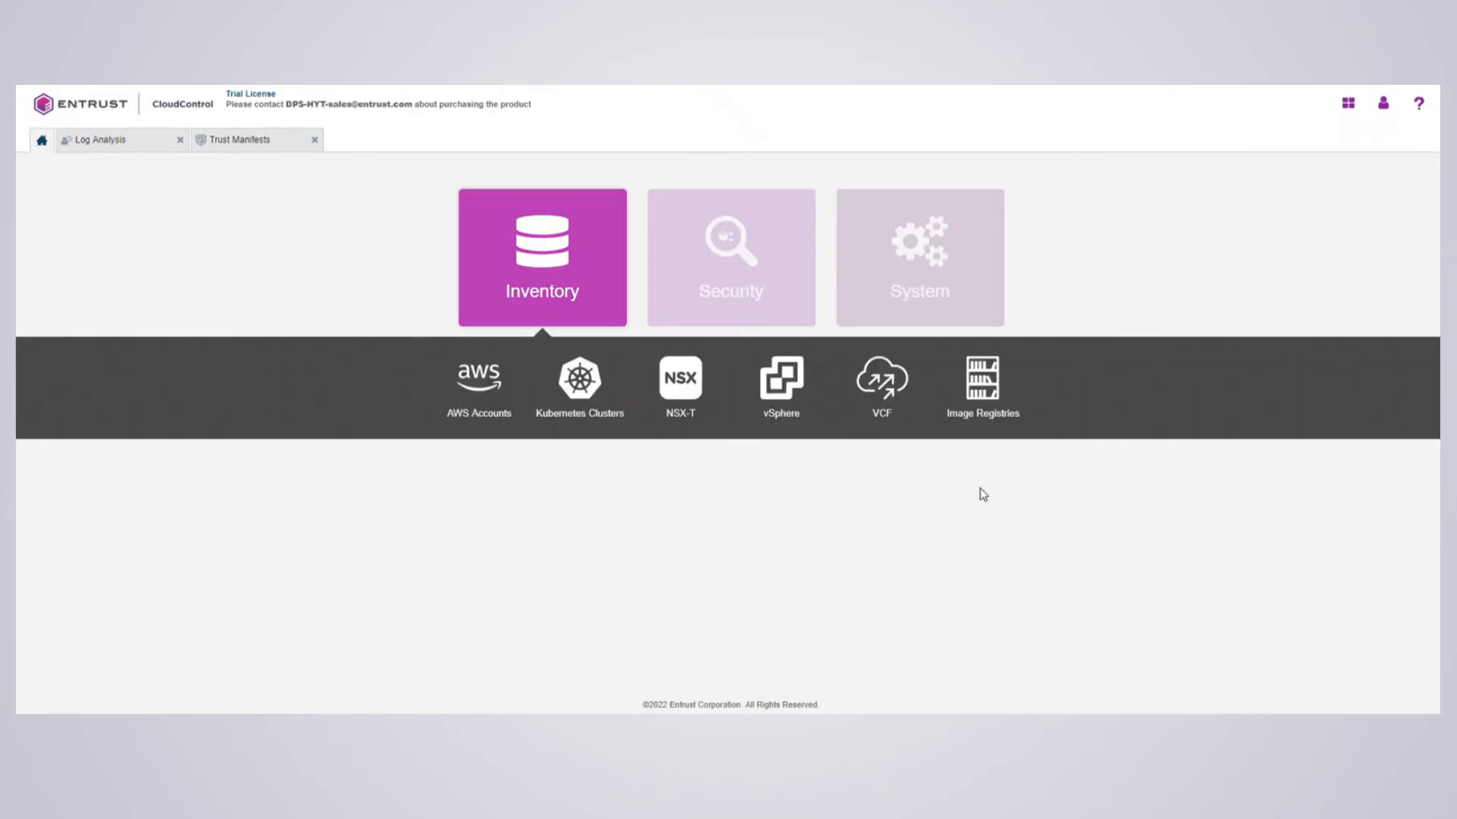
click(990, 391)
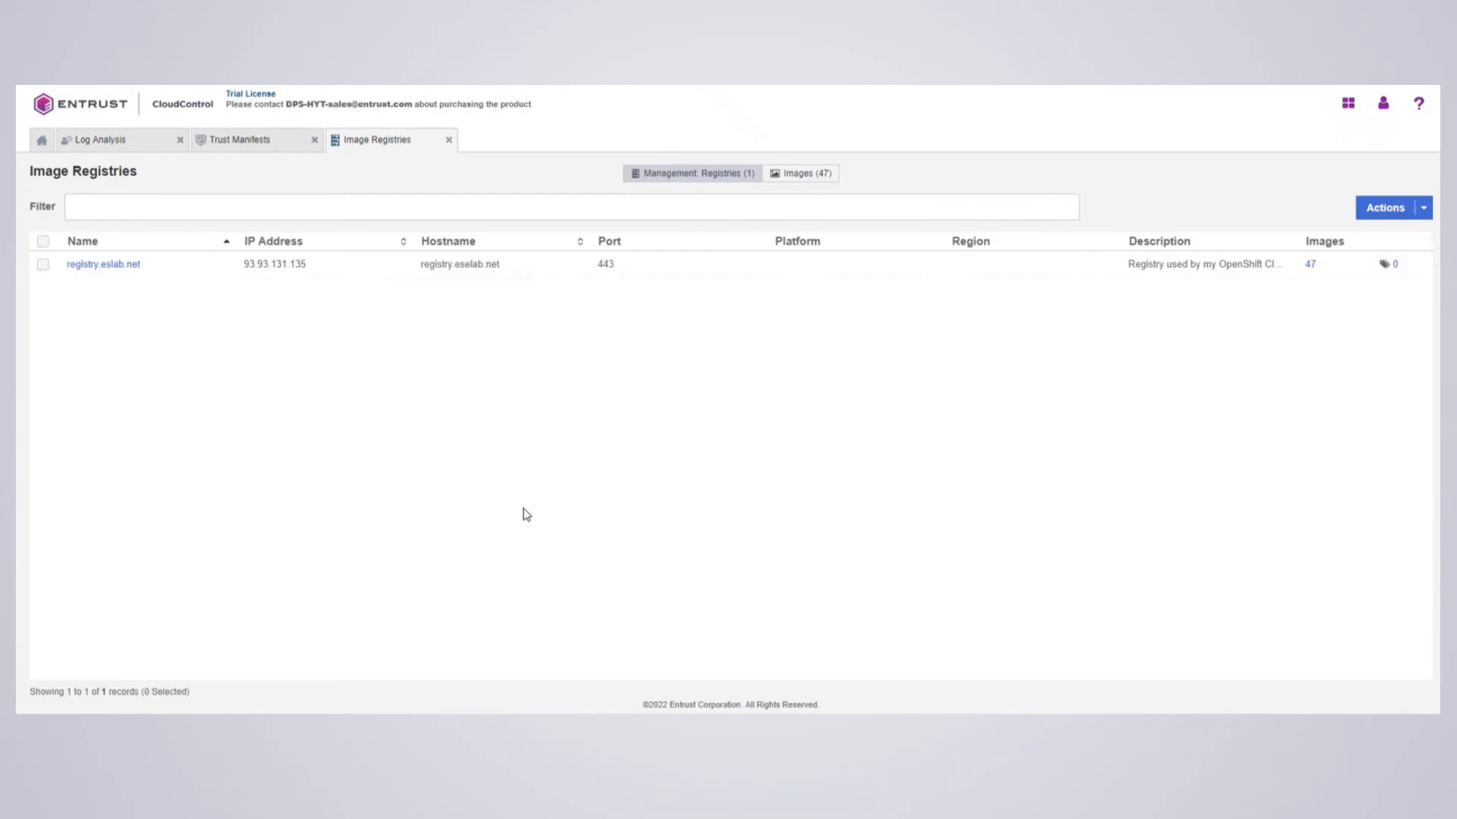
click(108, 267)
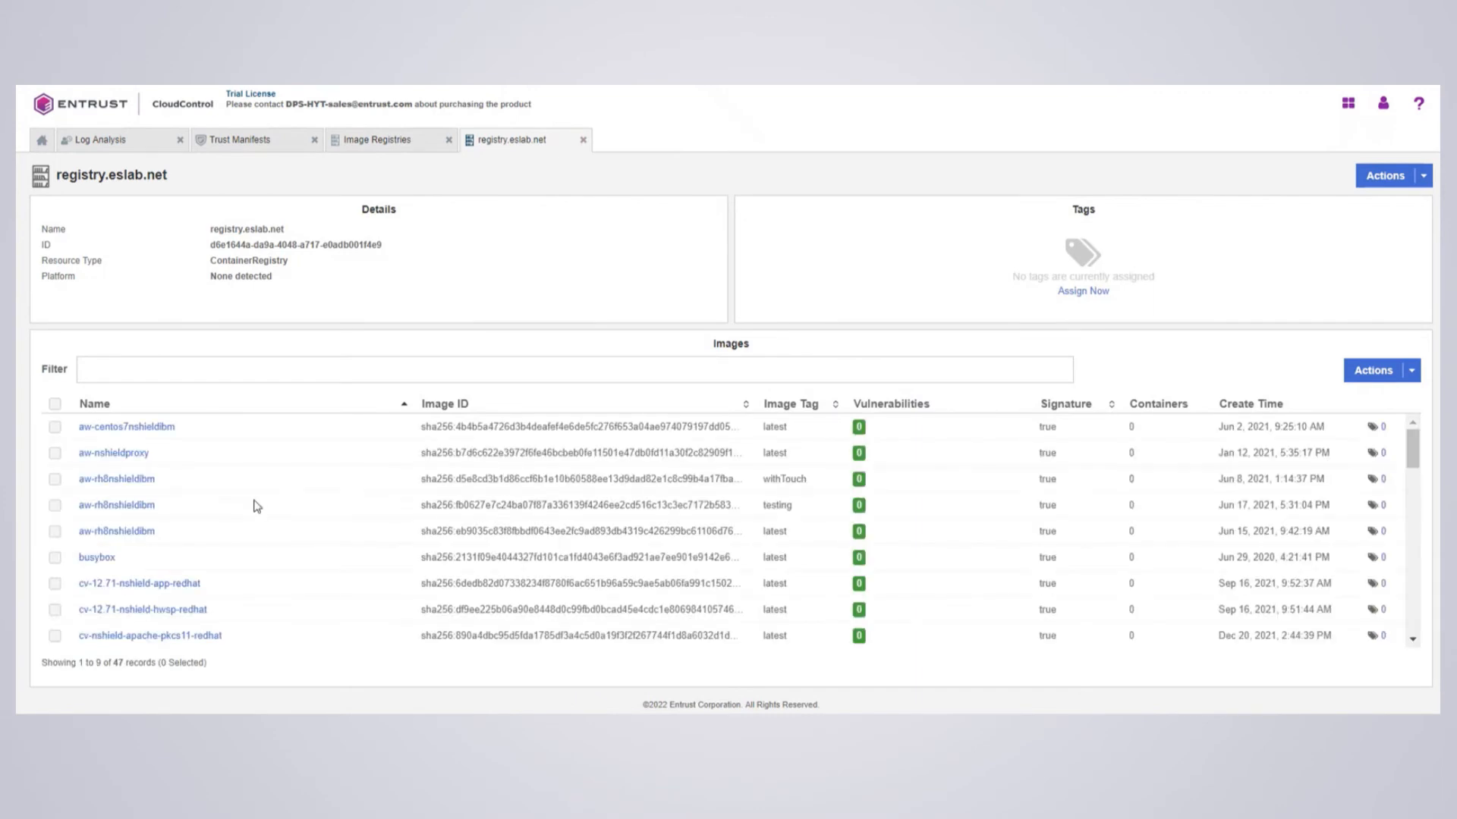
- Look through the registry's image list, checking the busybox, cv- and cv-test image names
scroll(216, 523, down, 2)
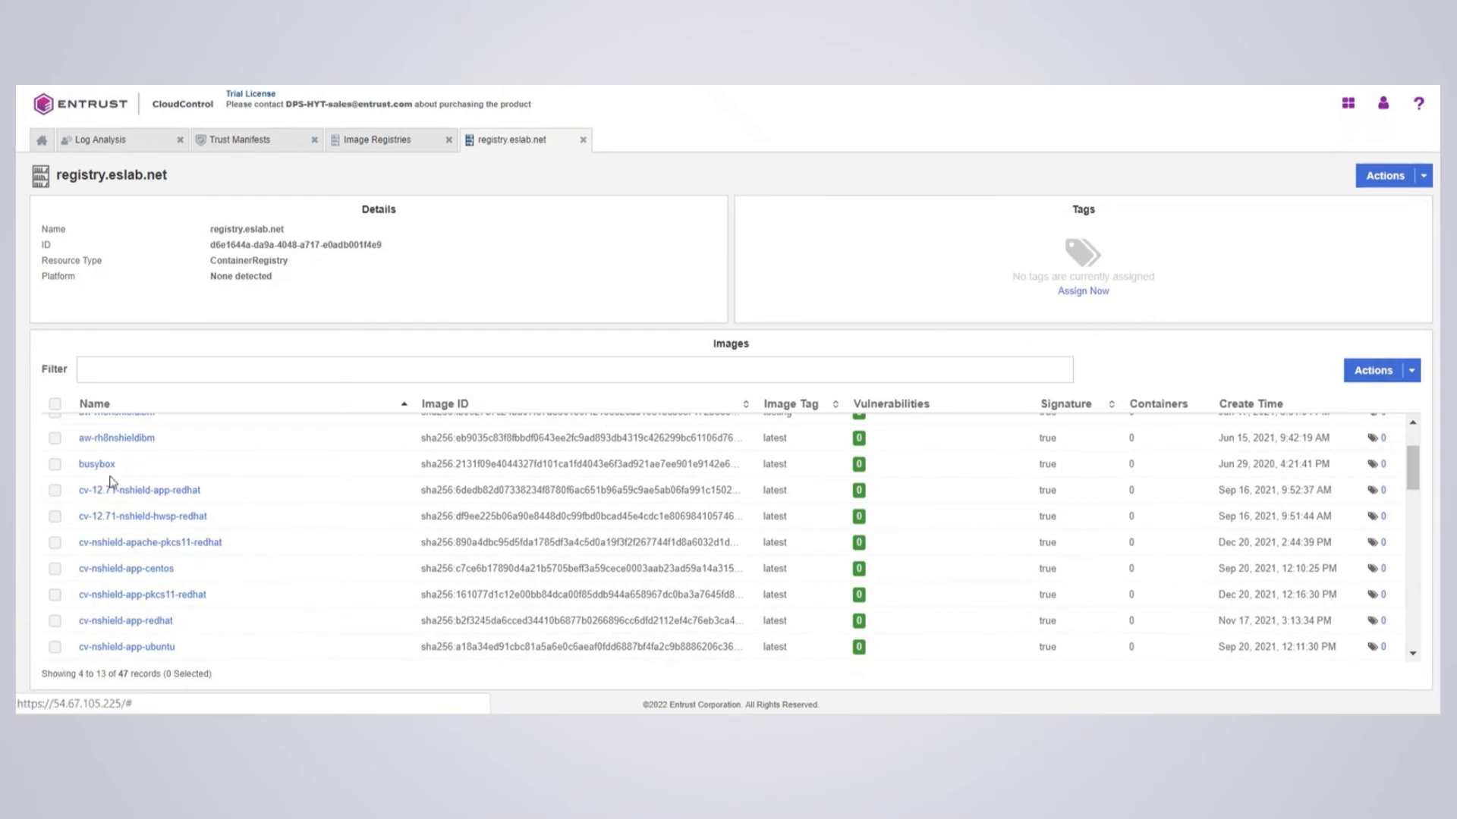
scroll(121, 581, down, 3)
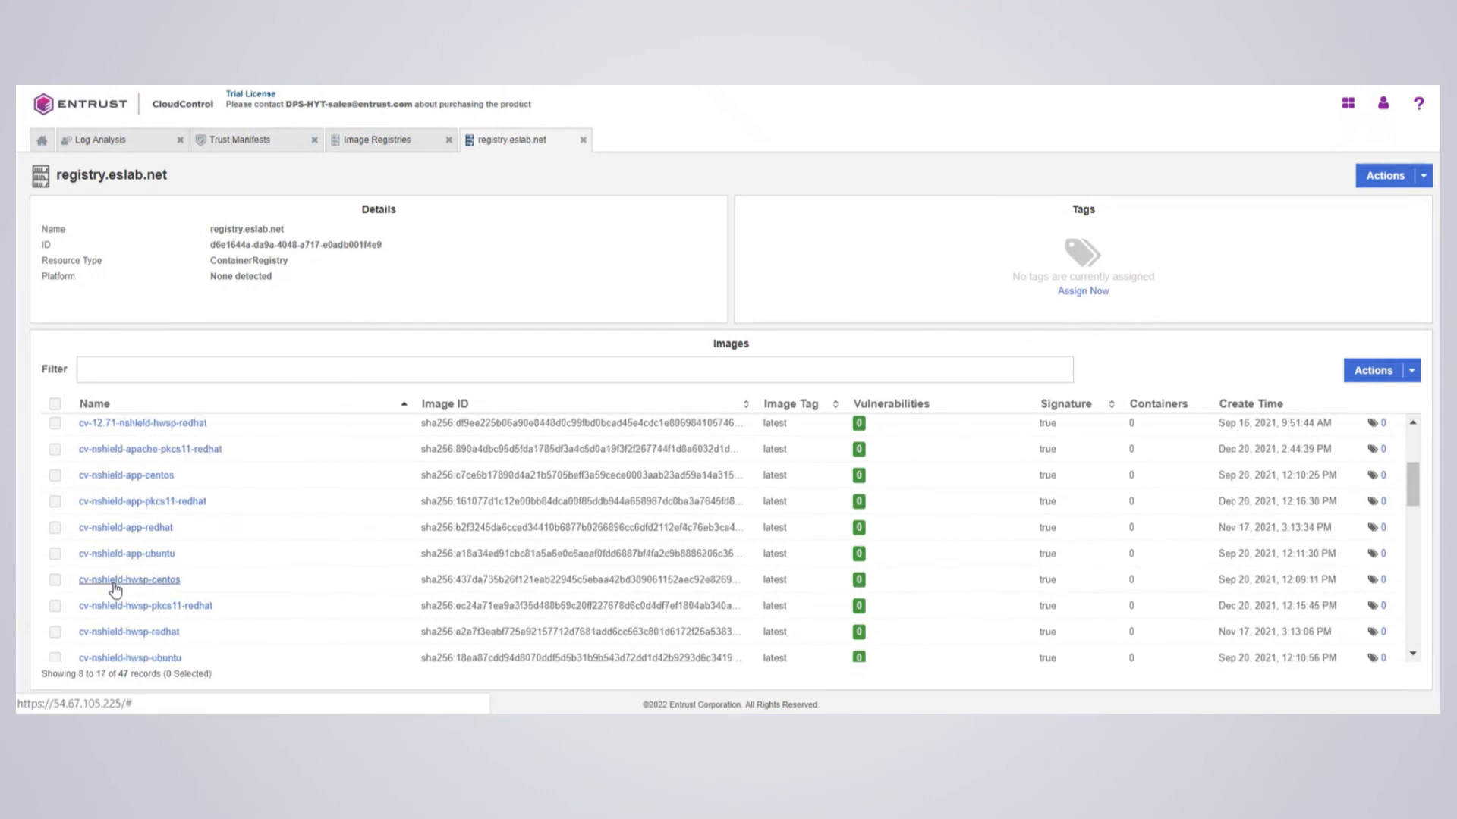
scroll(118, 590, down, 10)
scroll(118, 597, down, 3)
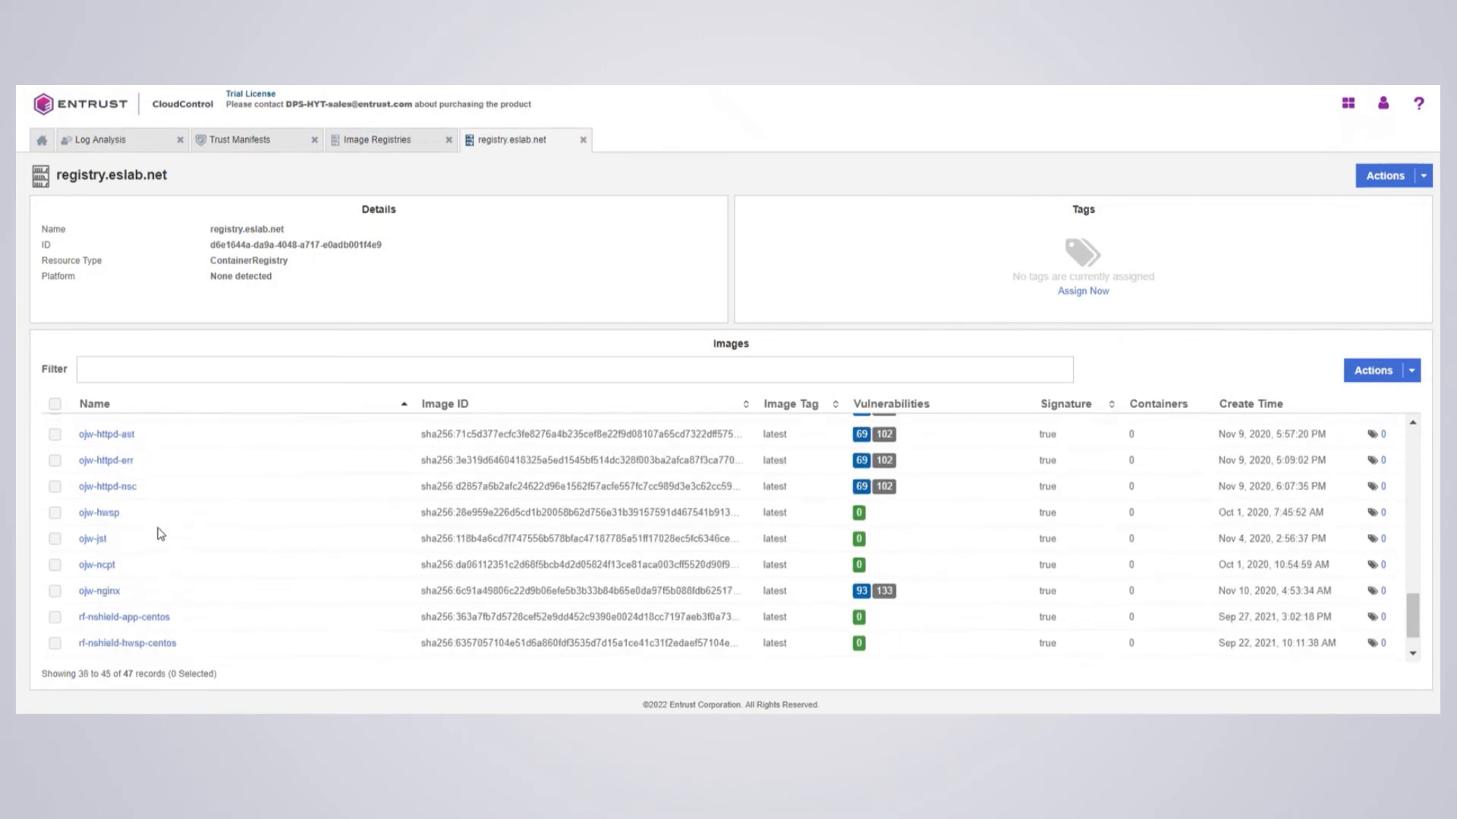
scroll(157, 538, up, 8)
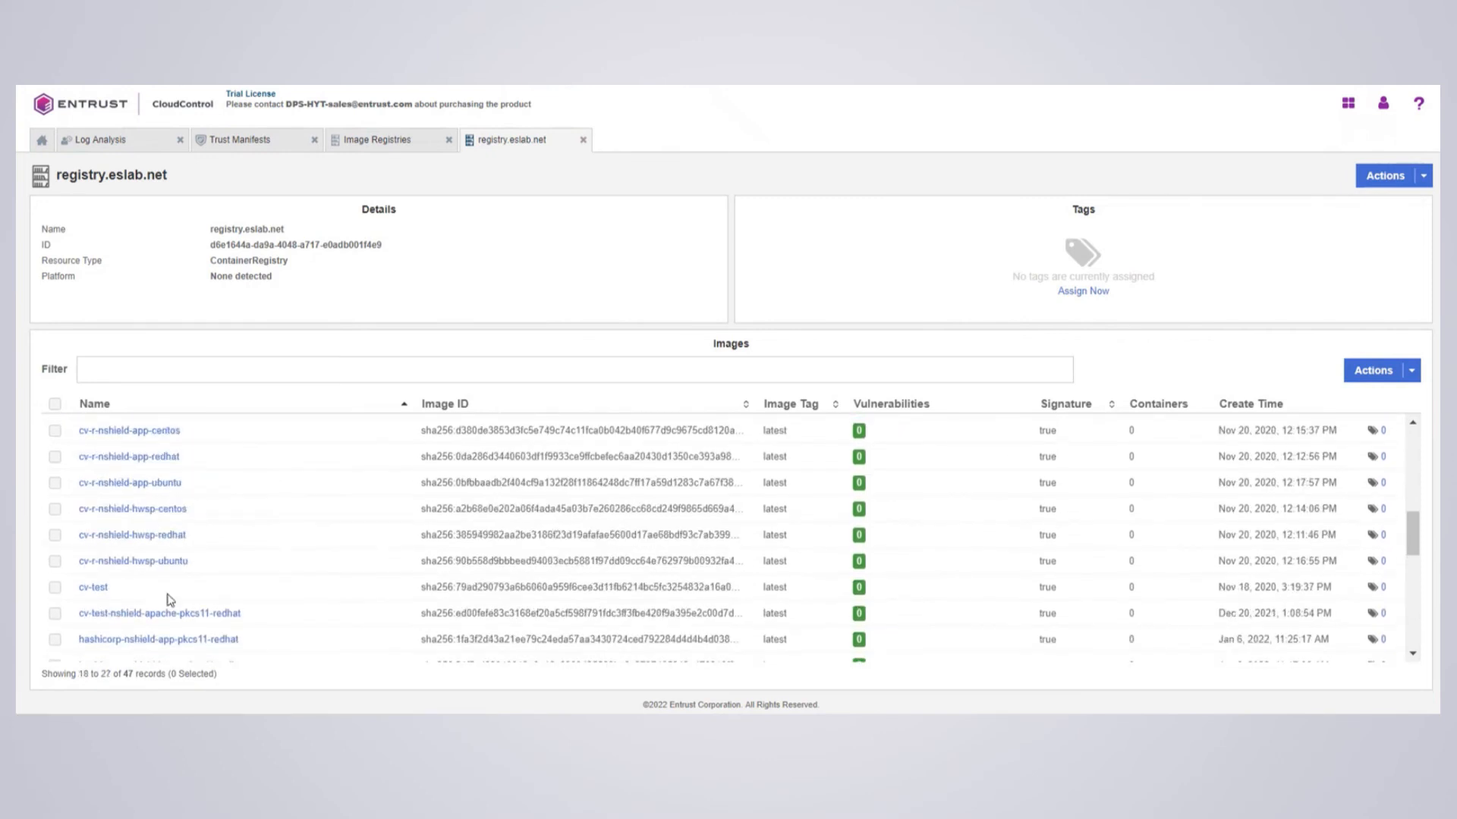
scroll(150, 559, up, 3)
scroll(149, 559, up, 3)
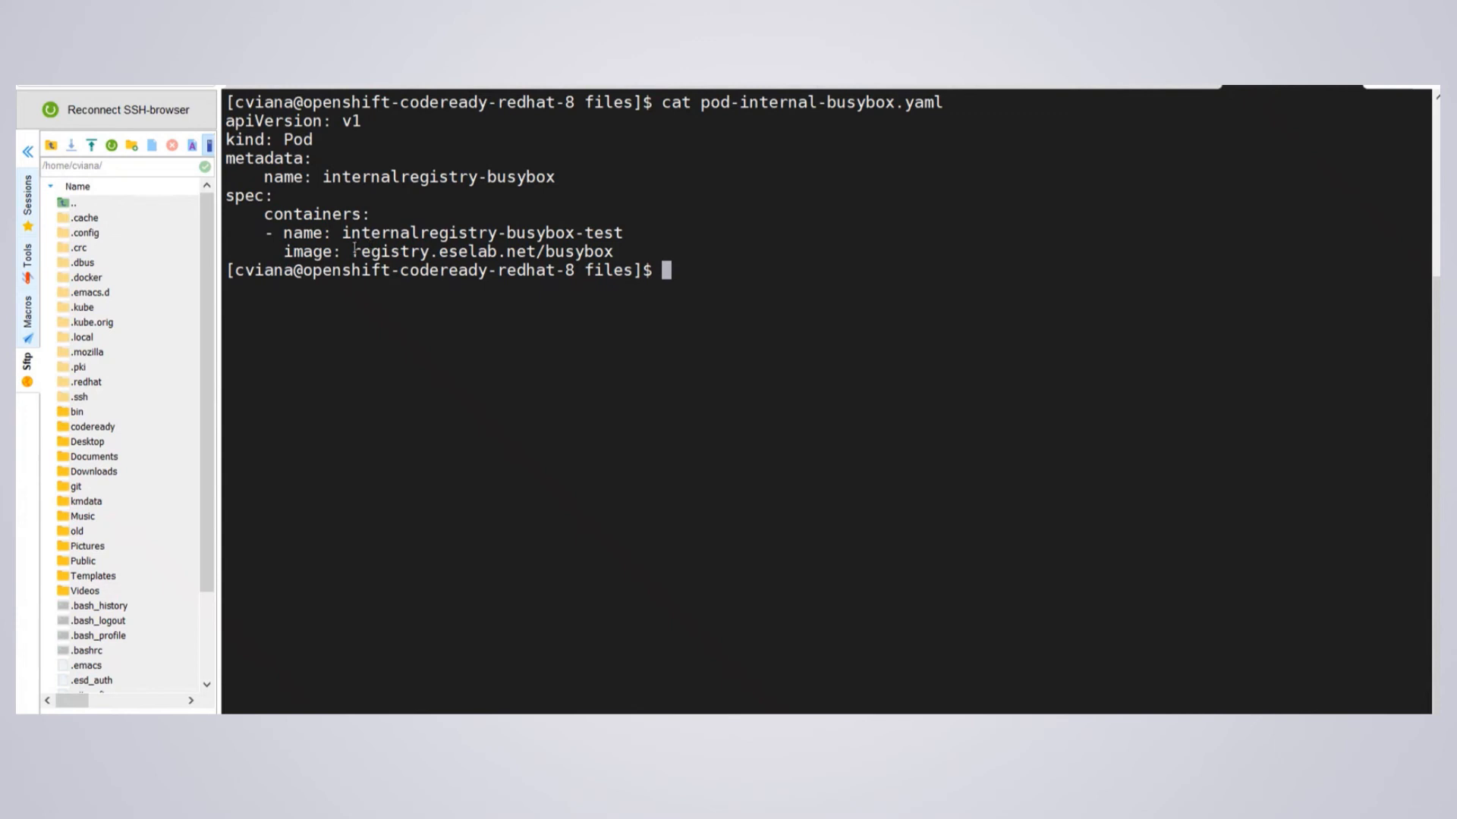
- In the SSH terminal, check the busybox image reference and try to create the pod from pod-internal-busybox.yaml with oc create
drag(355, 250, 609, 252)
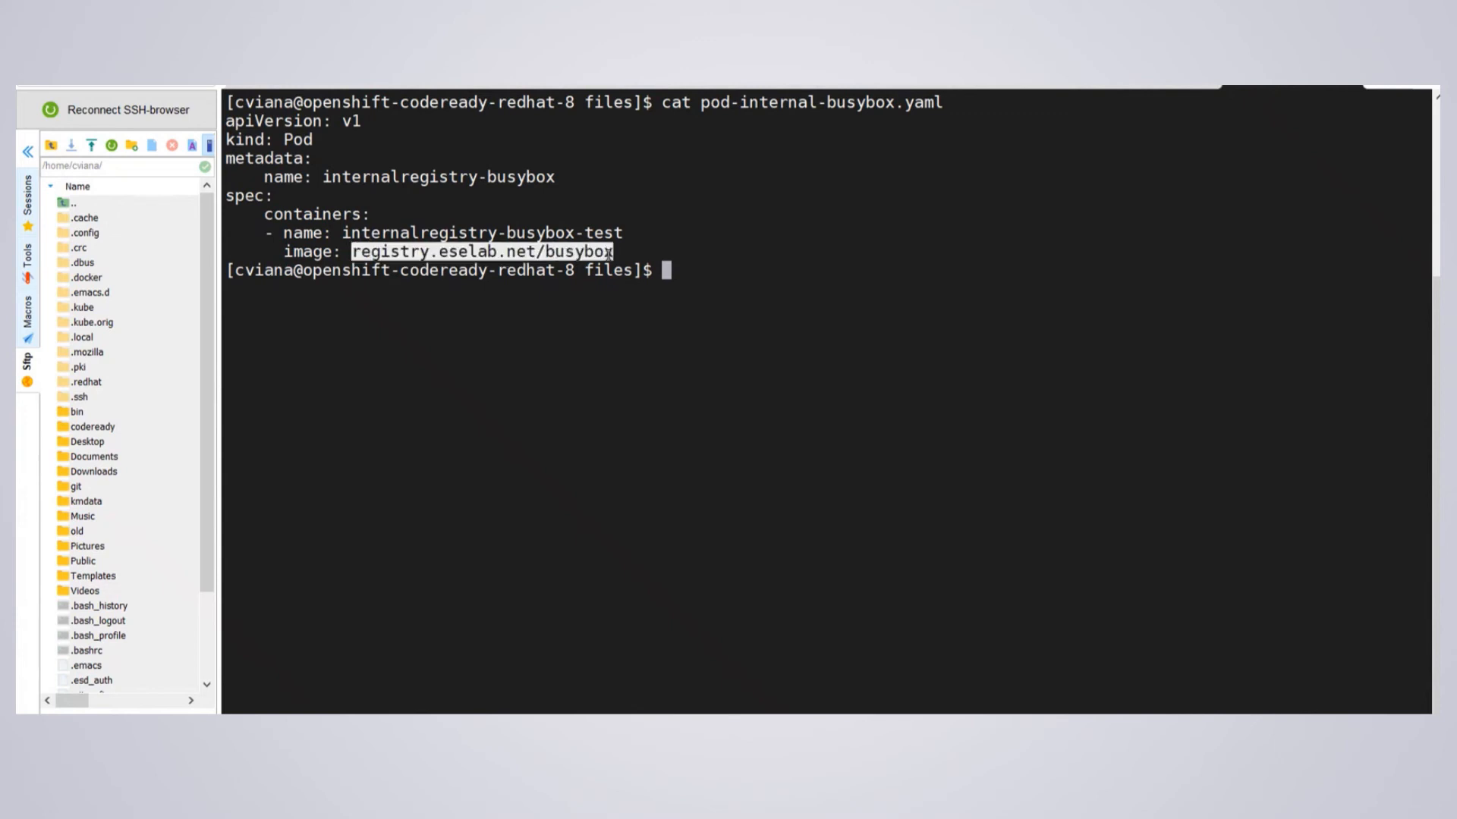
click(701, 276)
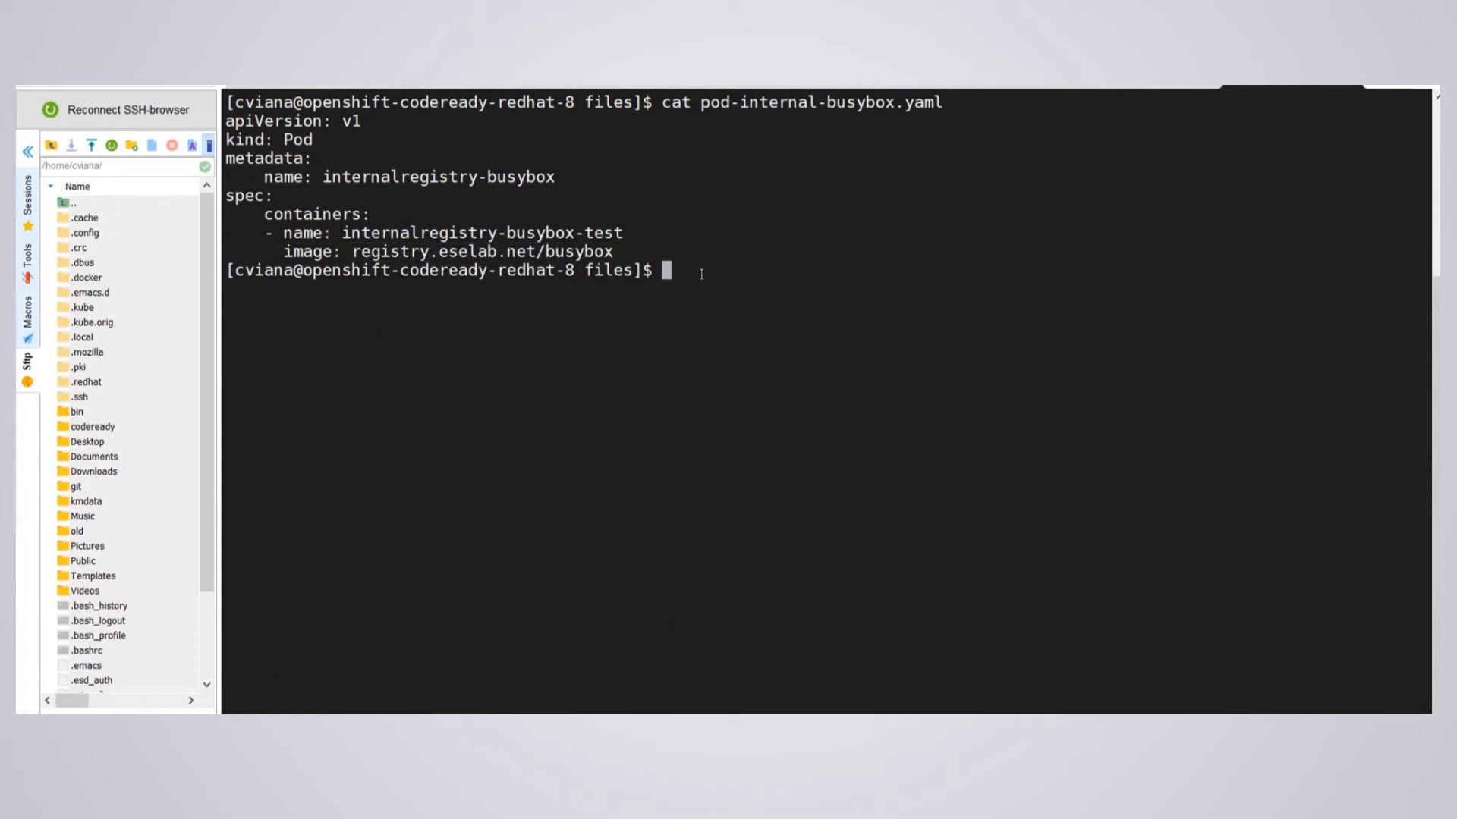
text(oc create -f pod-internal-bu)
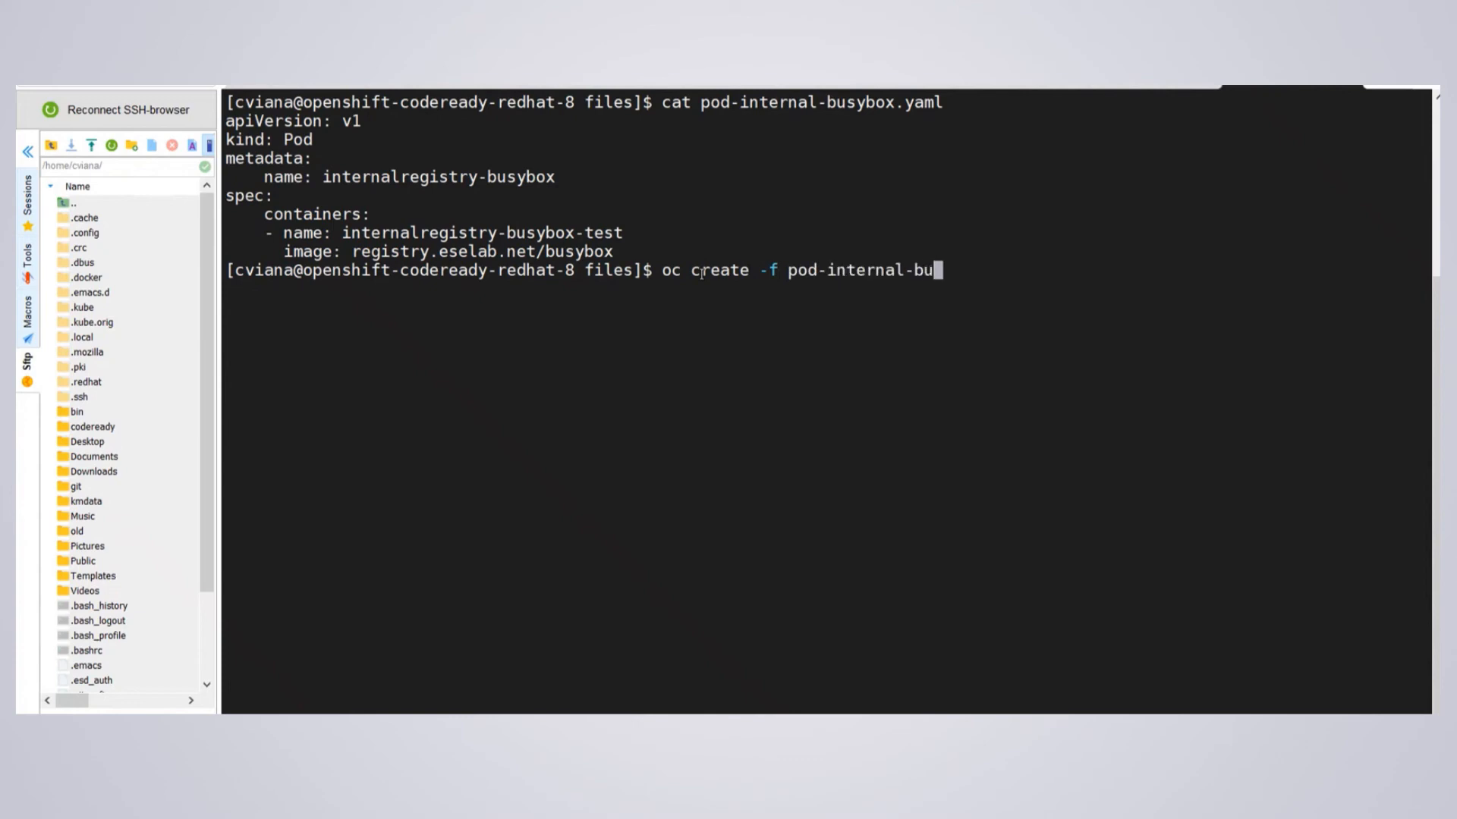
key(Tab)
key(Return)
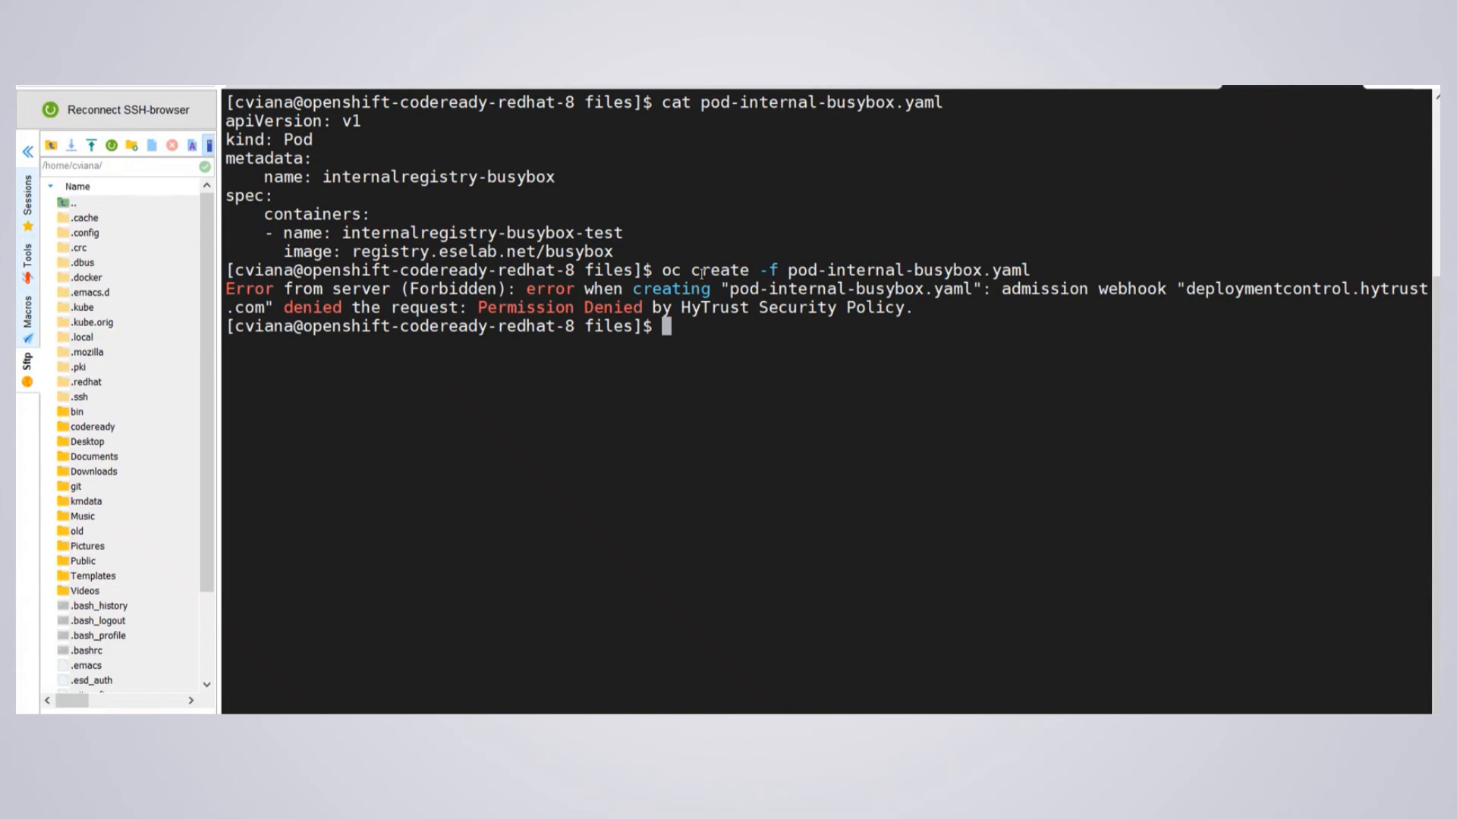
- Display the contents of pod-internal-registry.yaml with cat and check its image reference
text(cat pod-intest)
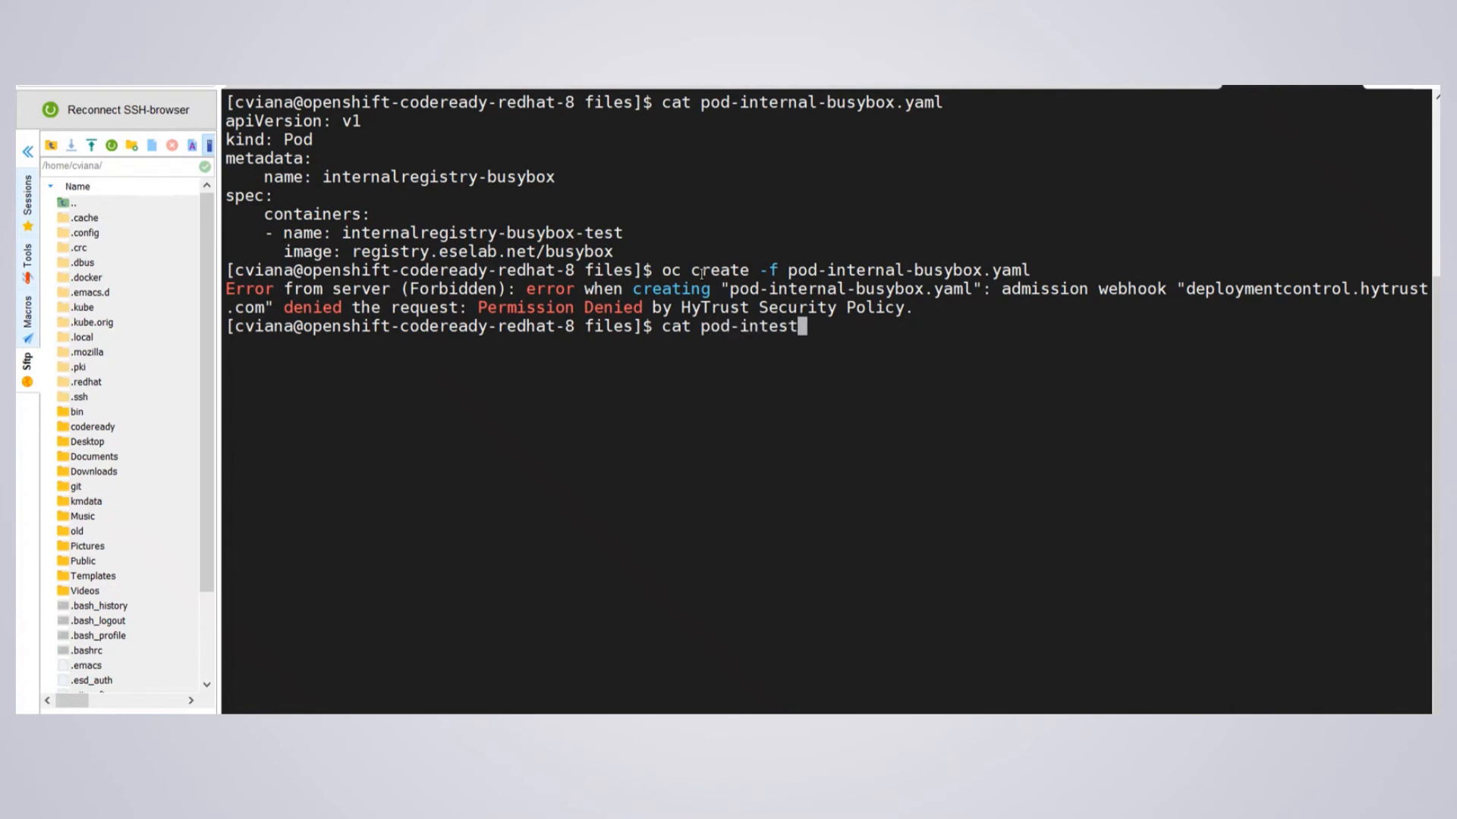
key(BackSpace)
key(BackSpace)
text(rnal-re)
key(Tab)
key(Return)
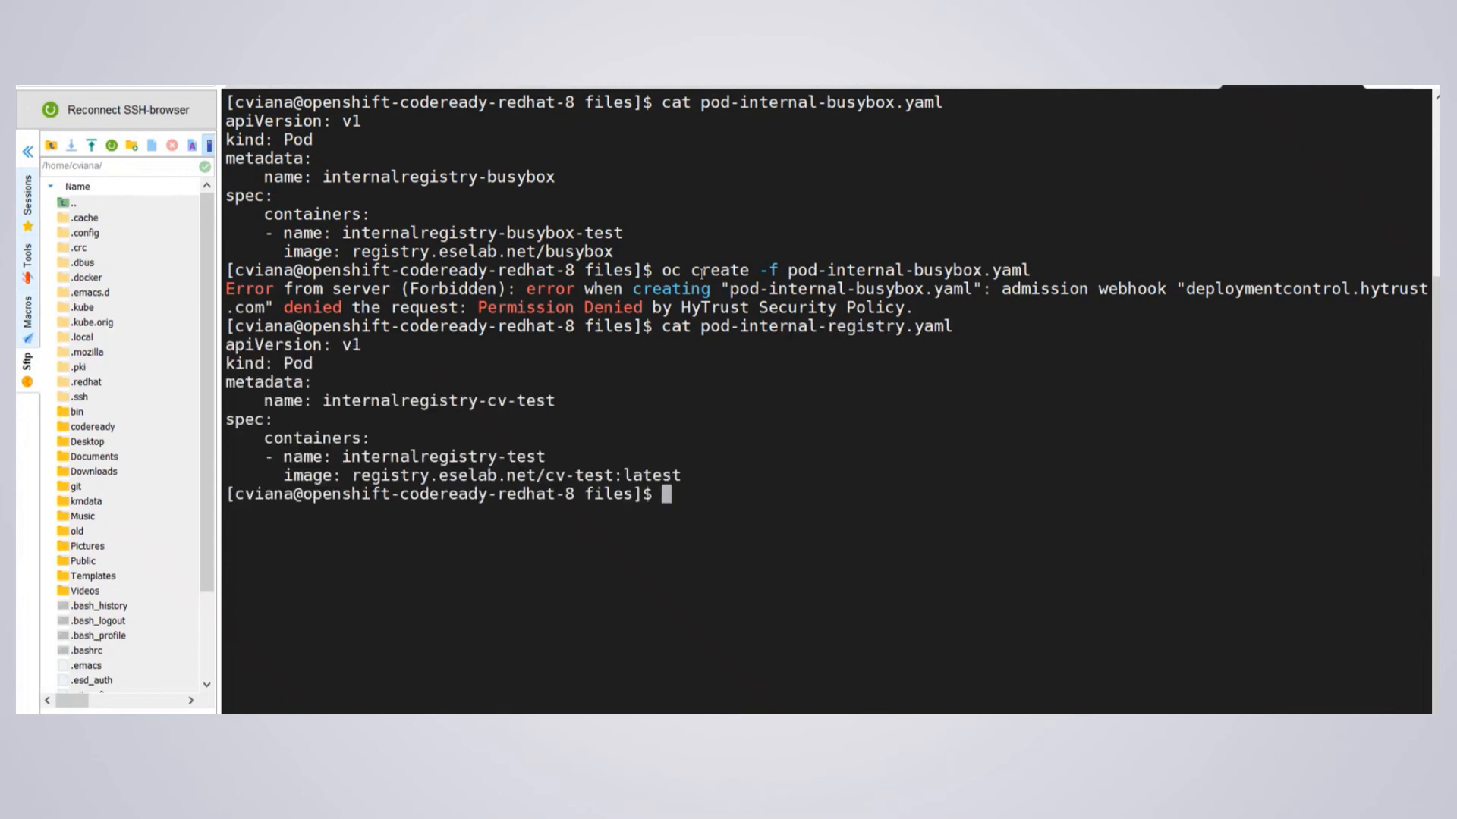
double_click(550, 477)
triple_click(771, 461)
click(702, 256)
- Create the pod defined in pod-internal-registry.yaml with oc create -f
text(cat)
key(BackSpace)
key(BackSpace)
key(BackSpace)
text(oc create -f )
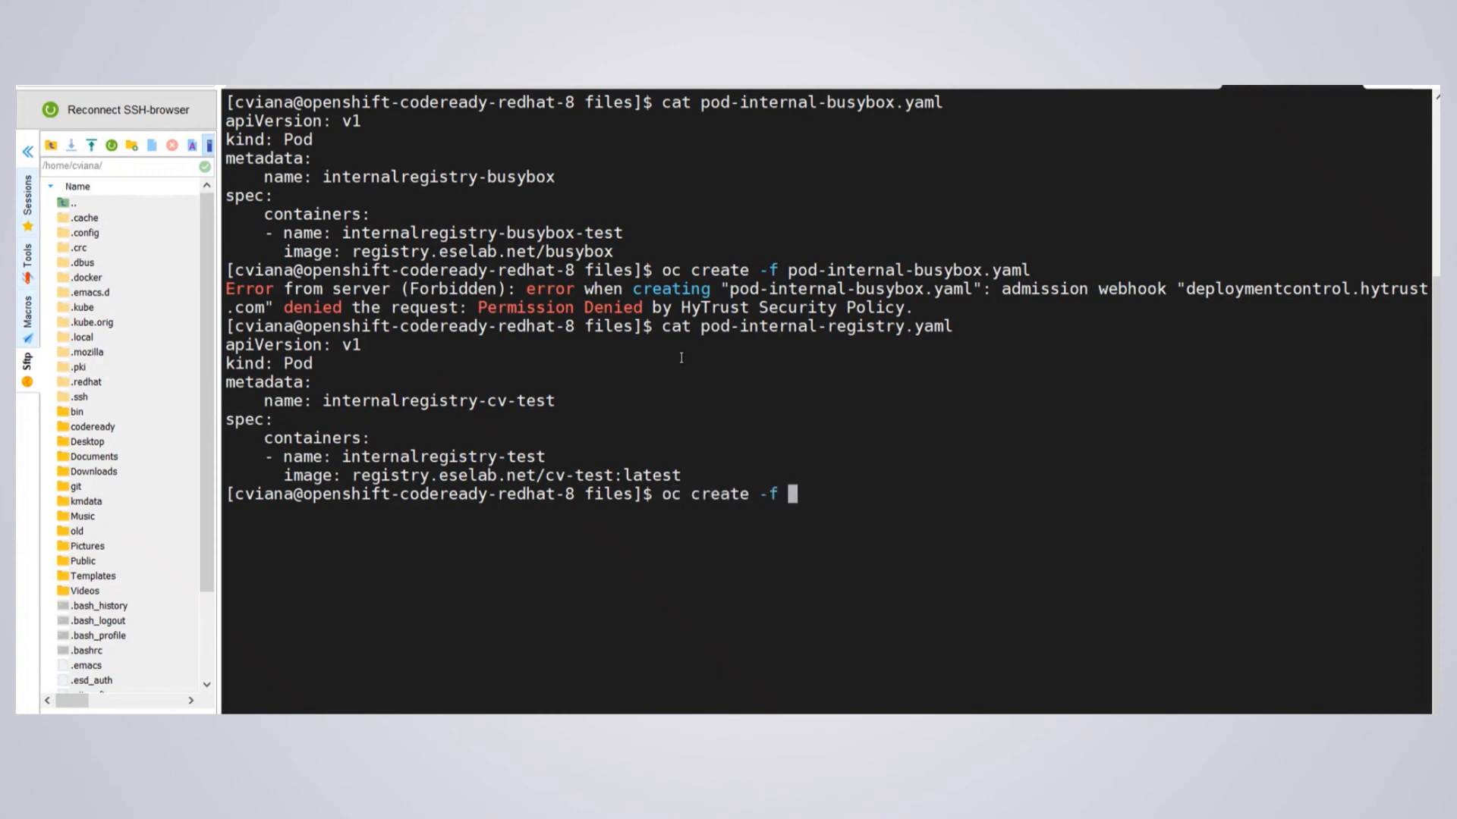
text(pod-in)
key(Tab)
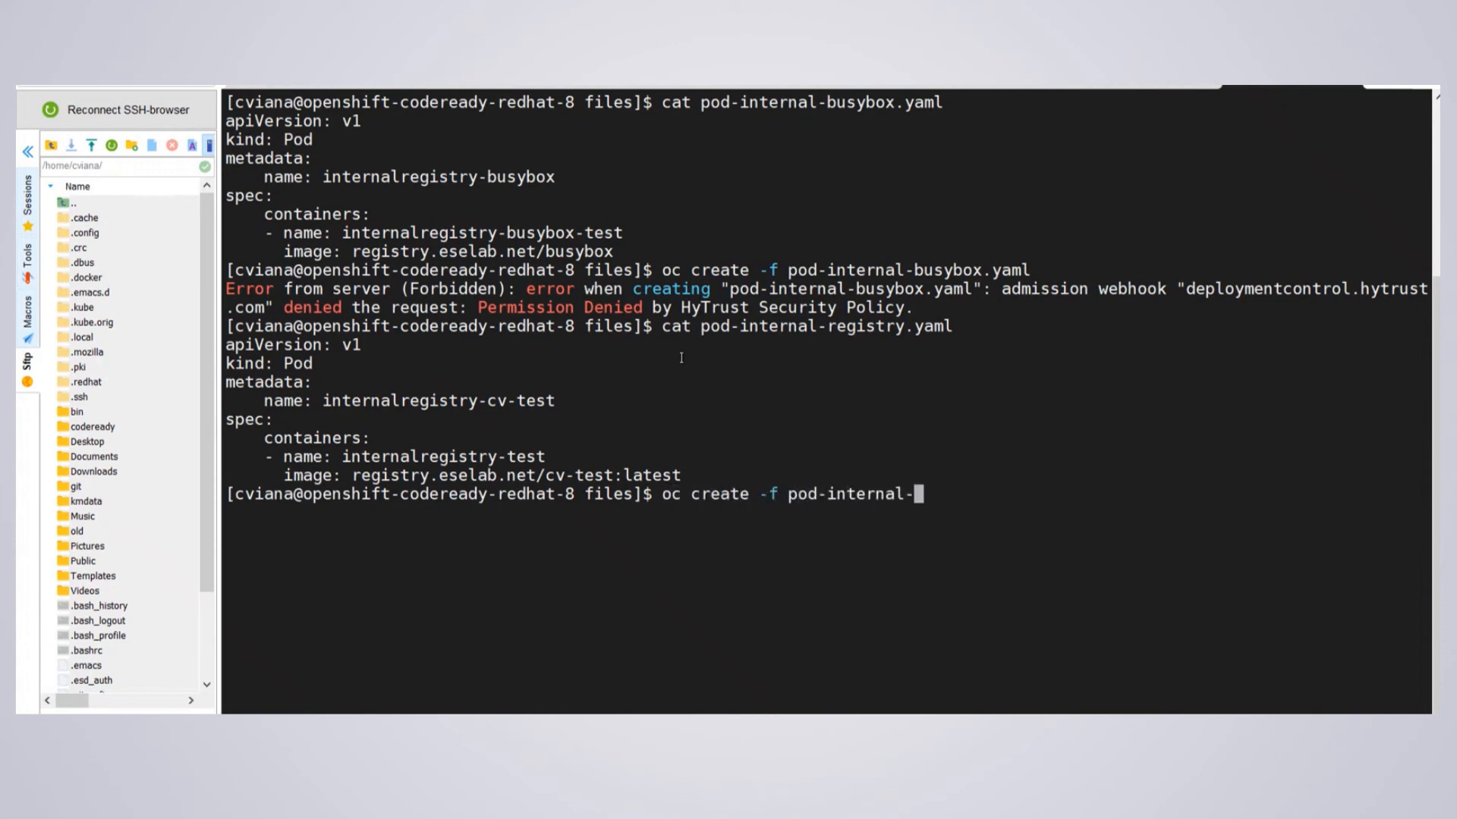
text(re)
key(Tab)
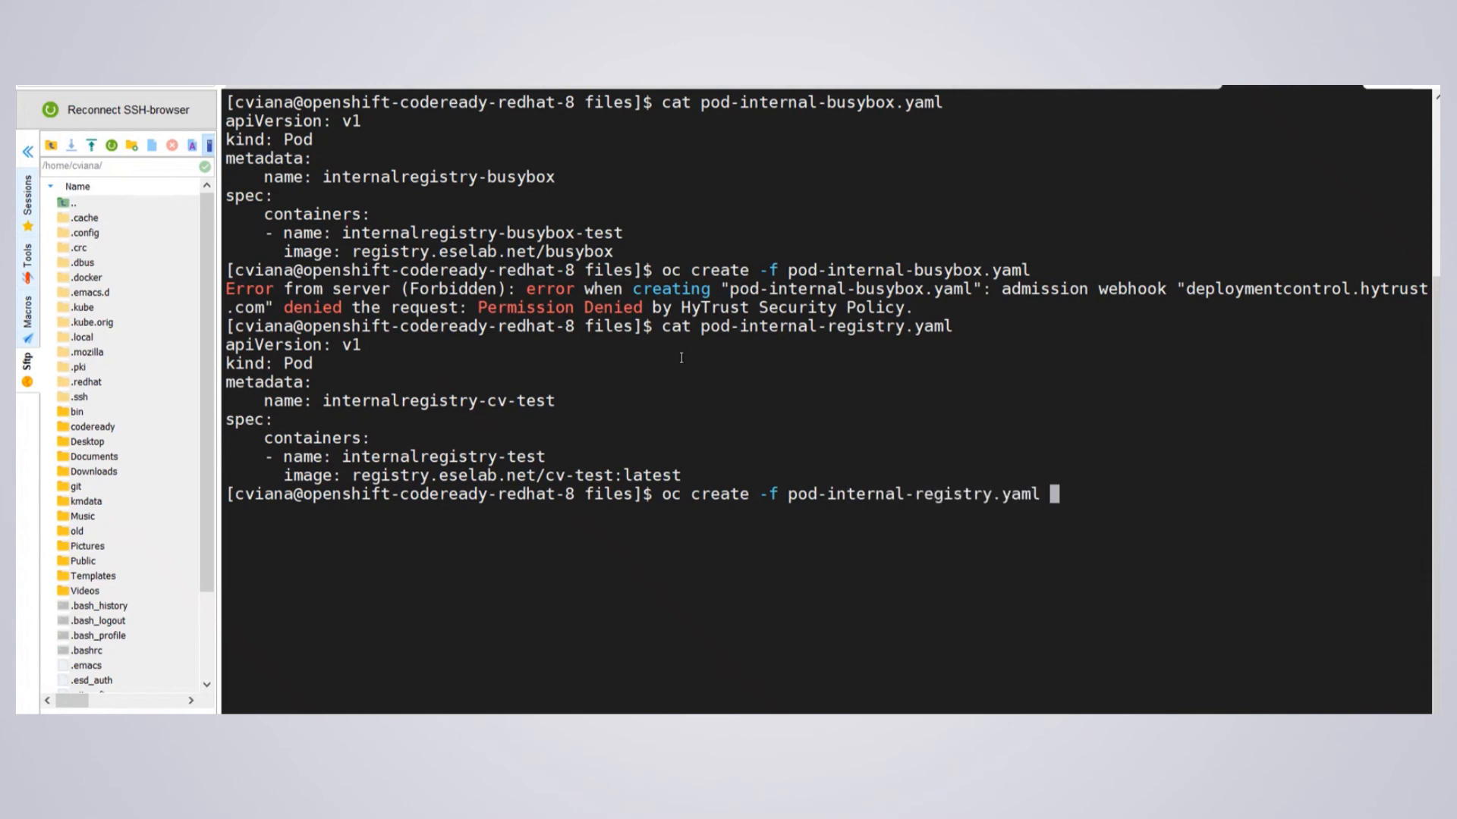
key(Return)
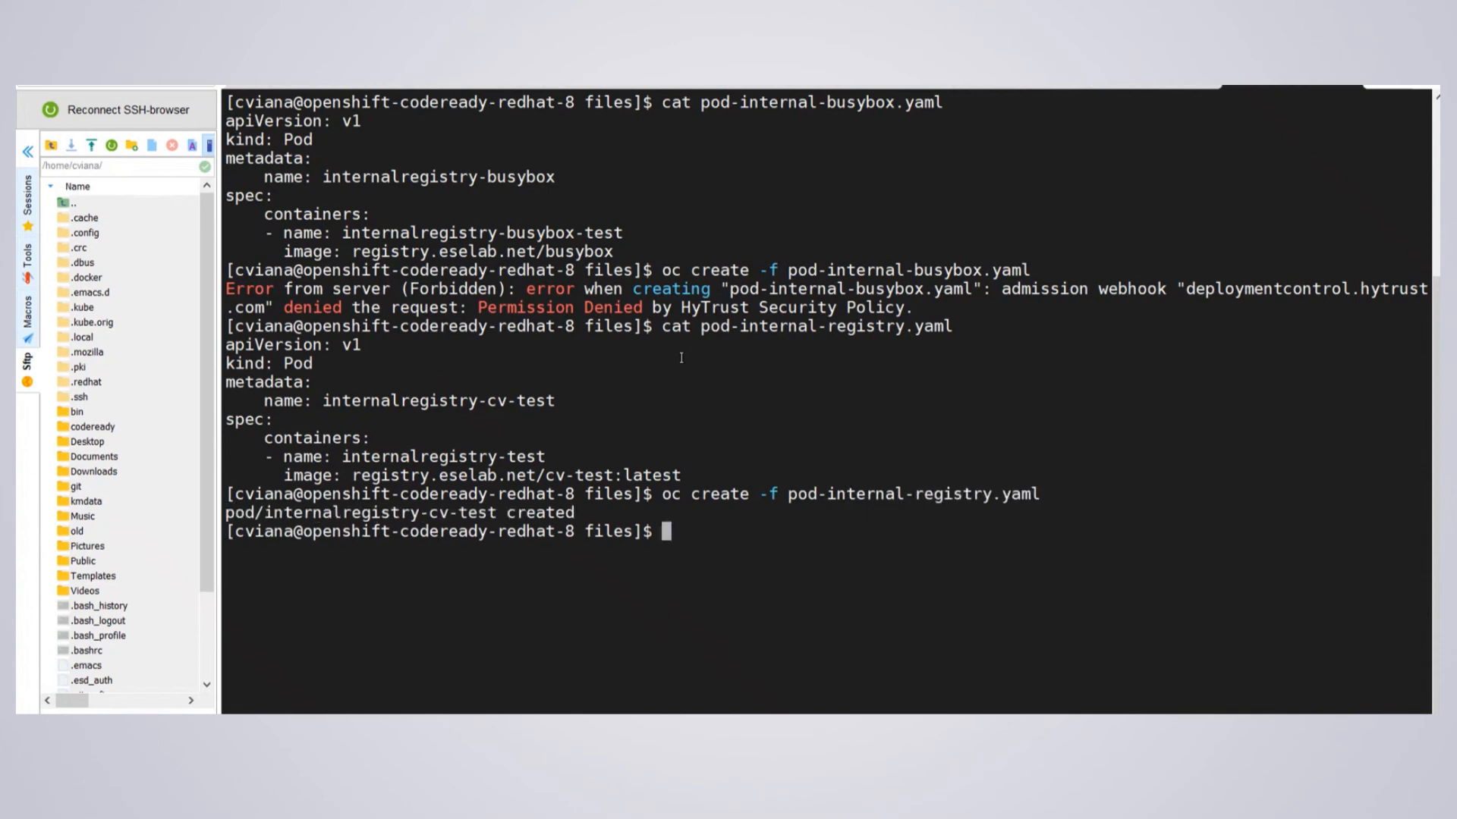